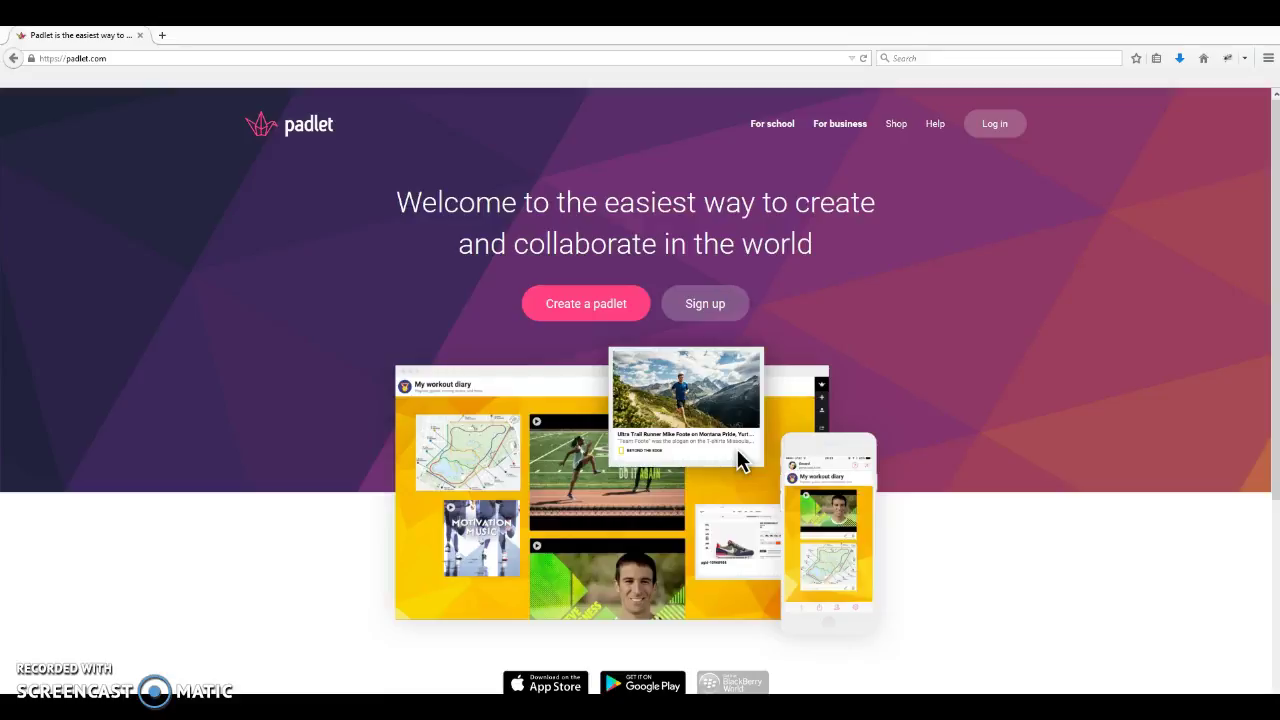
- Sign in to Padlet with a Google account and reach the empty Dashboard
left_click(998, 133)
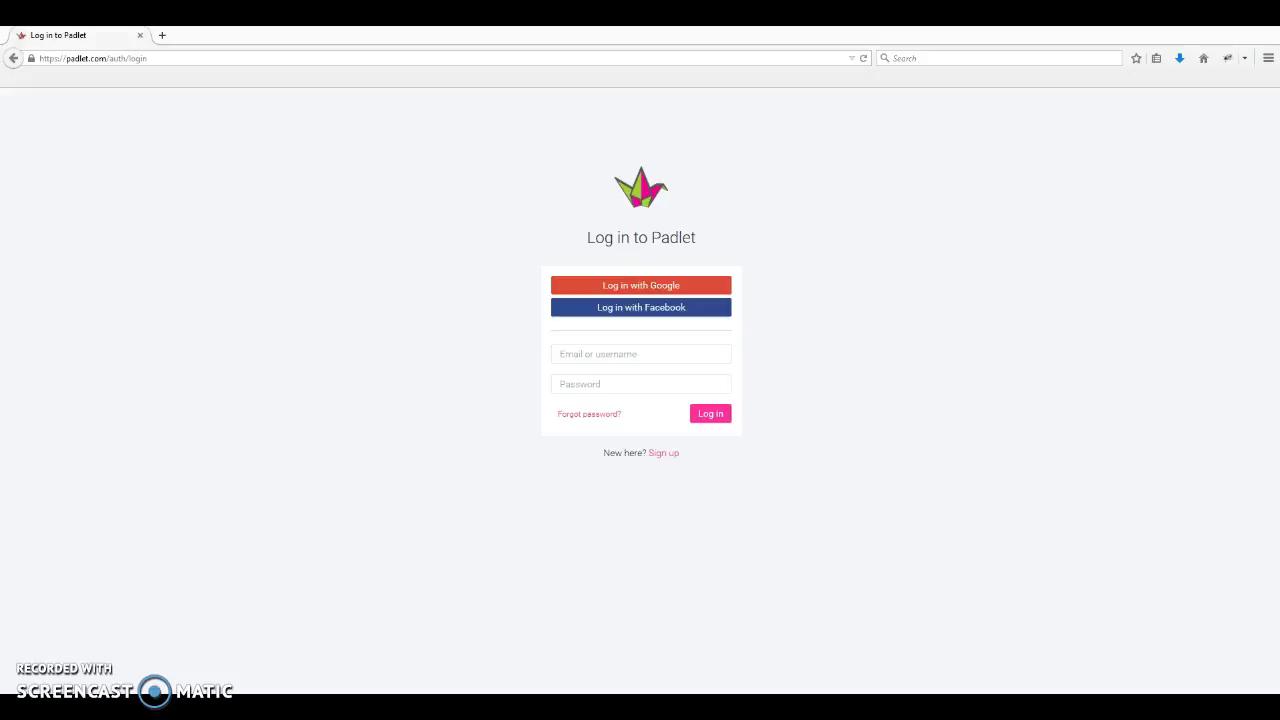
left_click(598, 286)
left_click(634, 200)
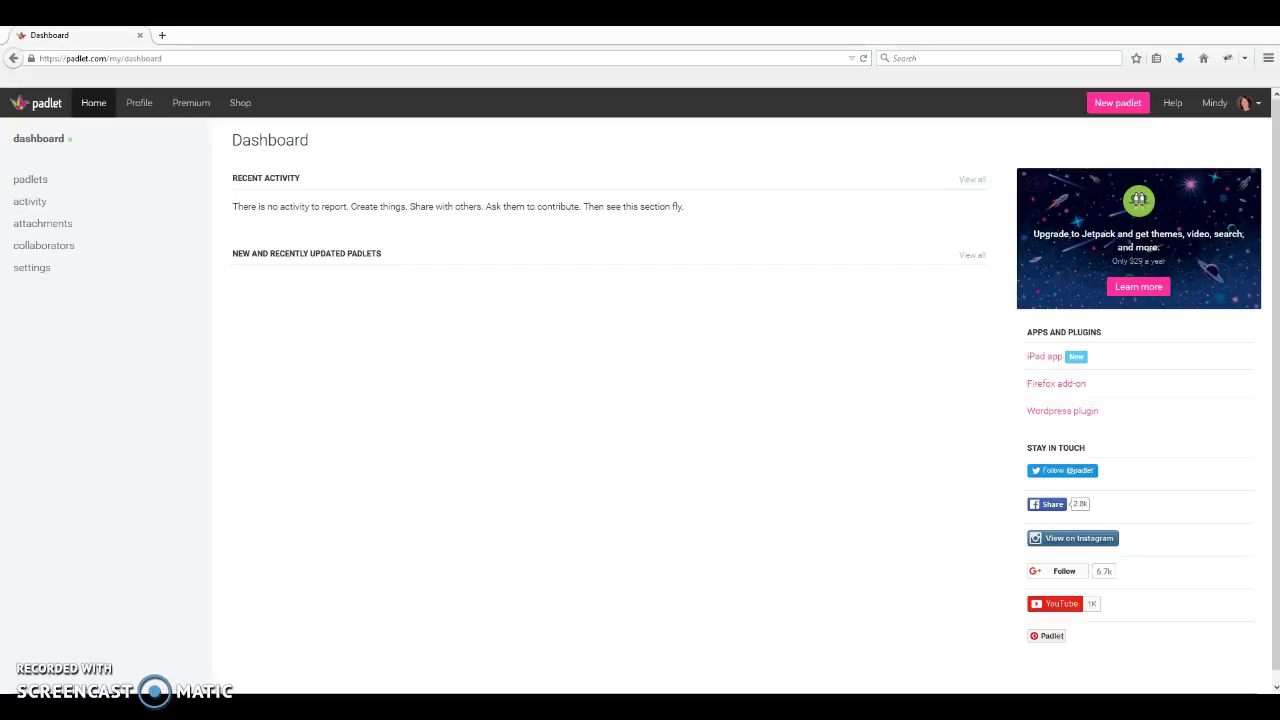
left_click(190, 106)
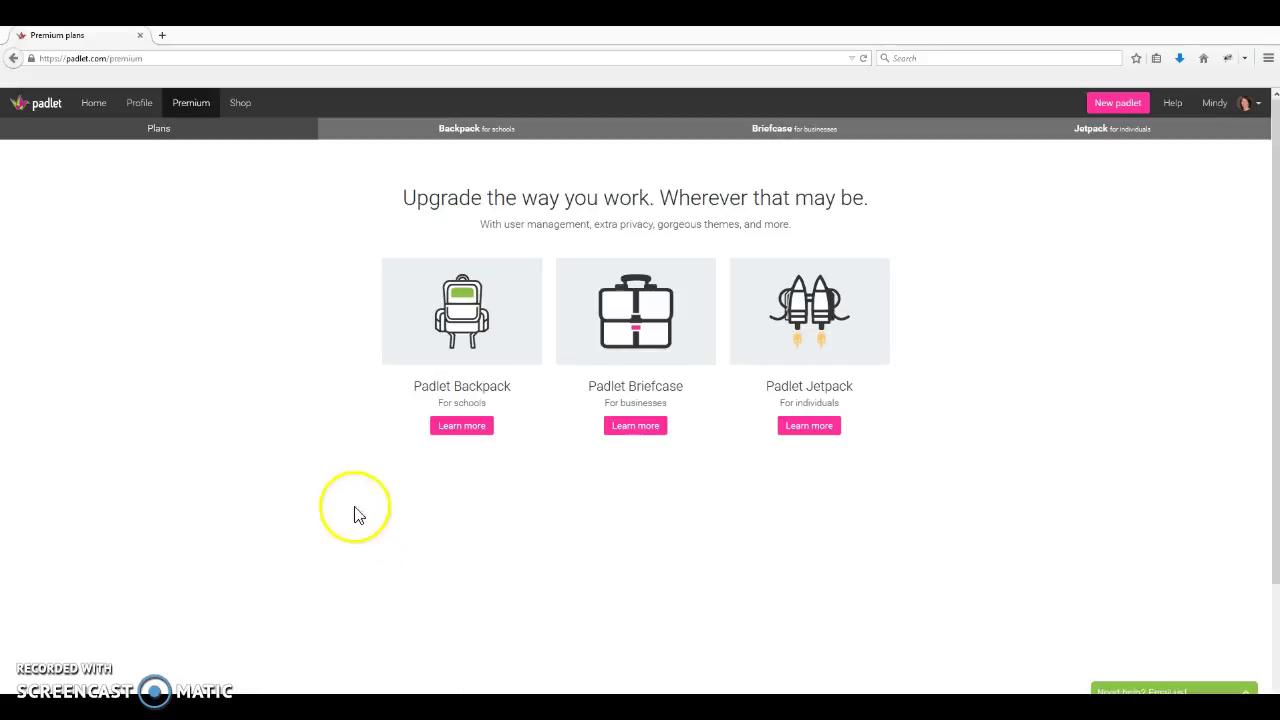
left_click(92, 107)
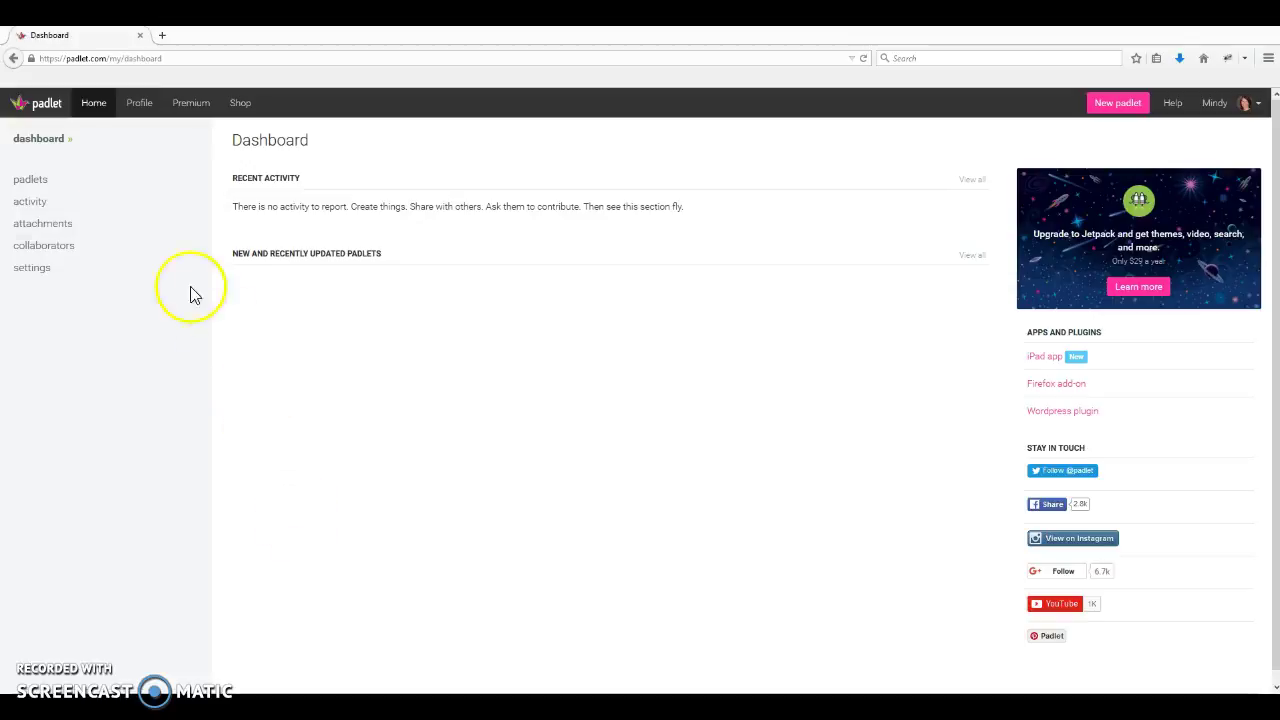
- Browse the Padlets, Activity, Attachments and Settings pages and the password tab, then return to Padlets
left_click(40, 181)
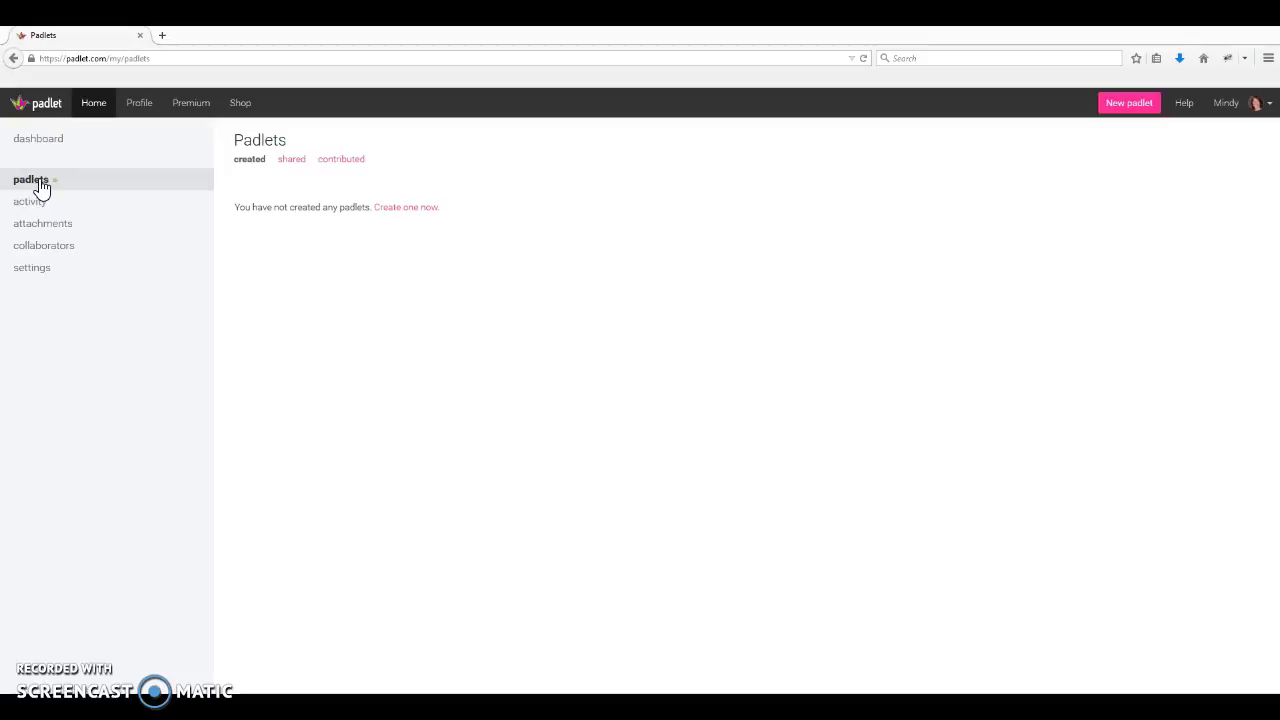
left_click(30, 201)
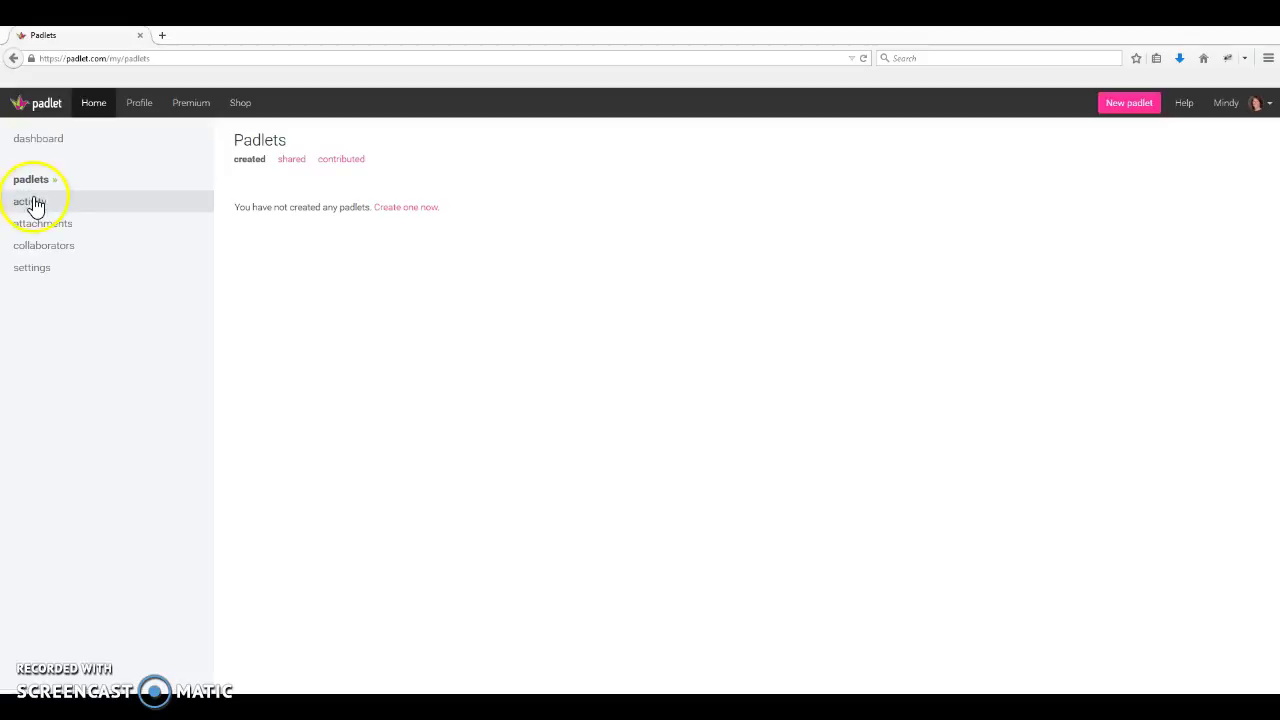
left_click(38, 228)
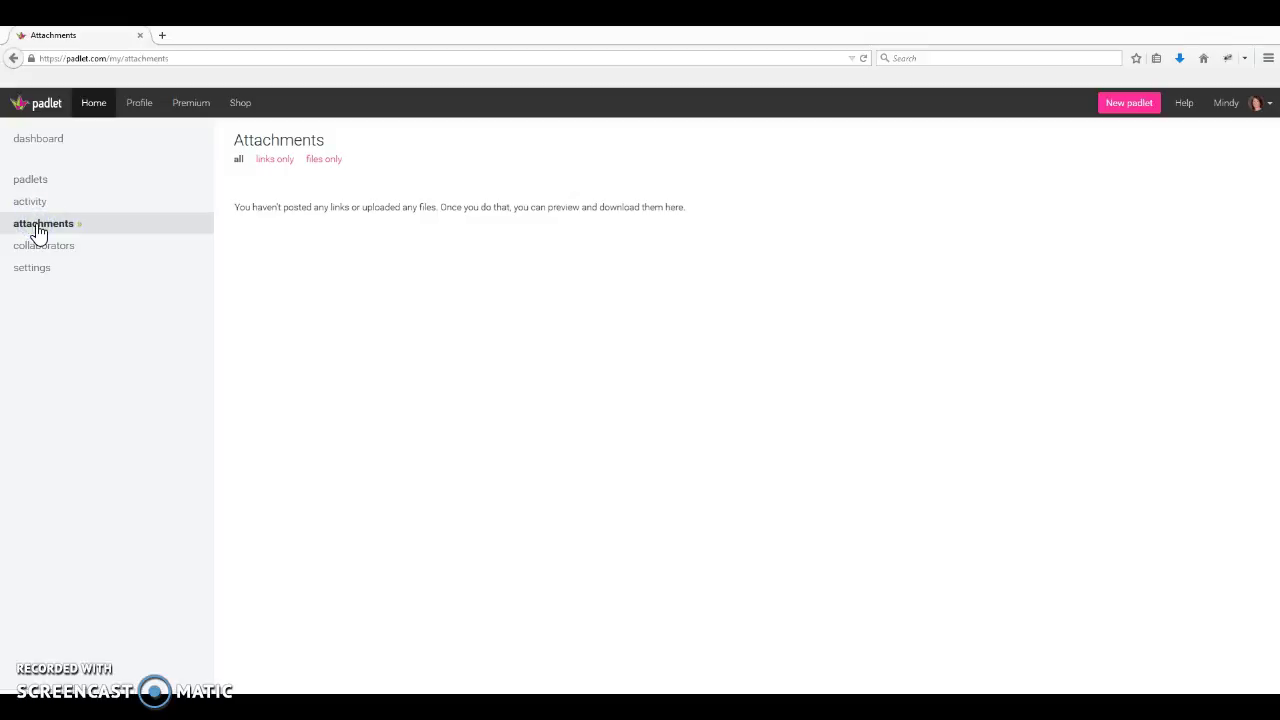
left_click(32, 271)
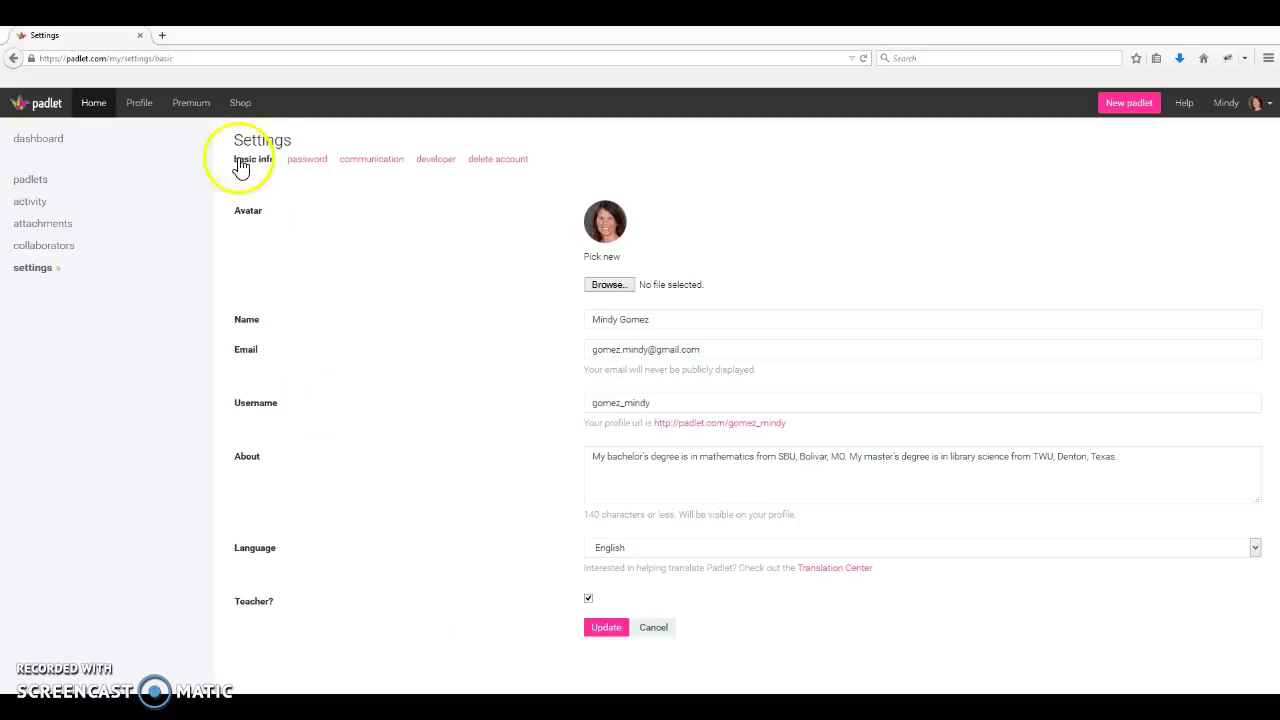
left_click(306, 159)
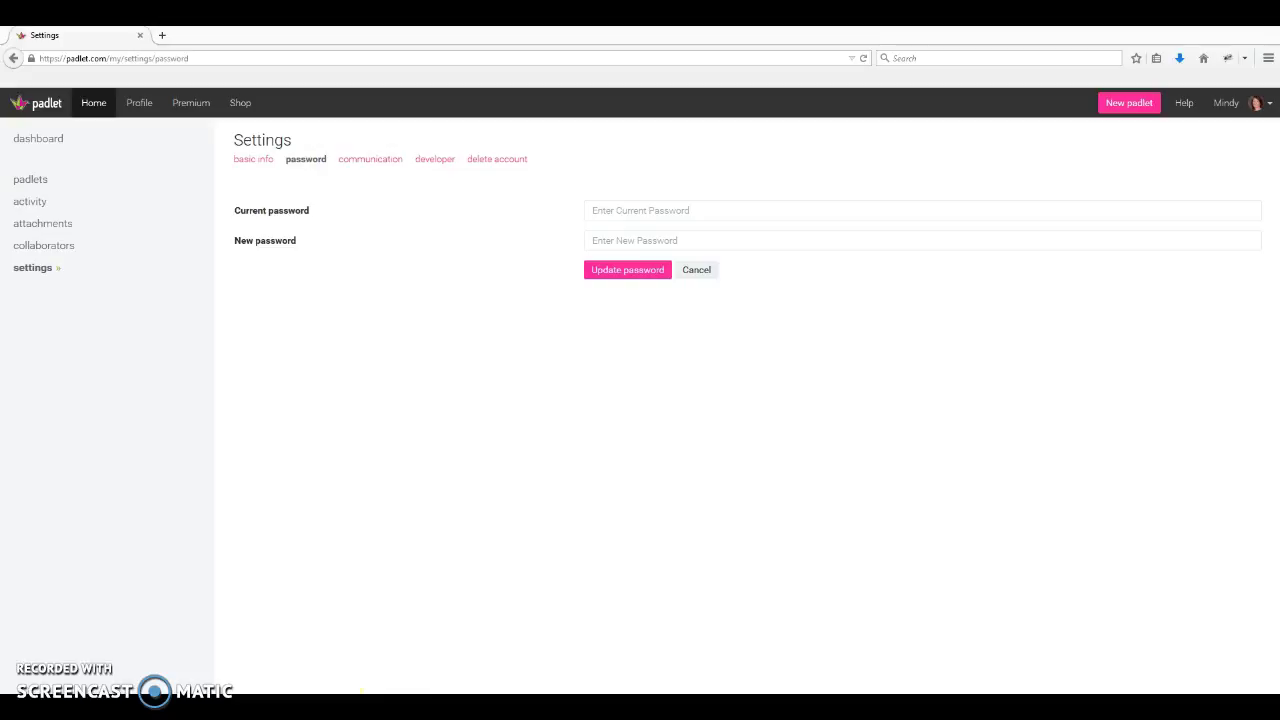
left_click(35, 180)
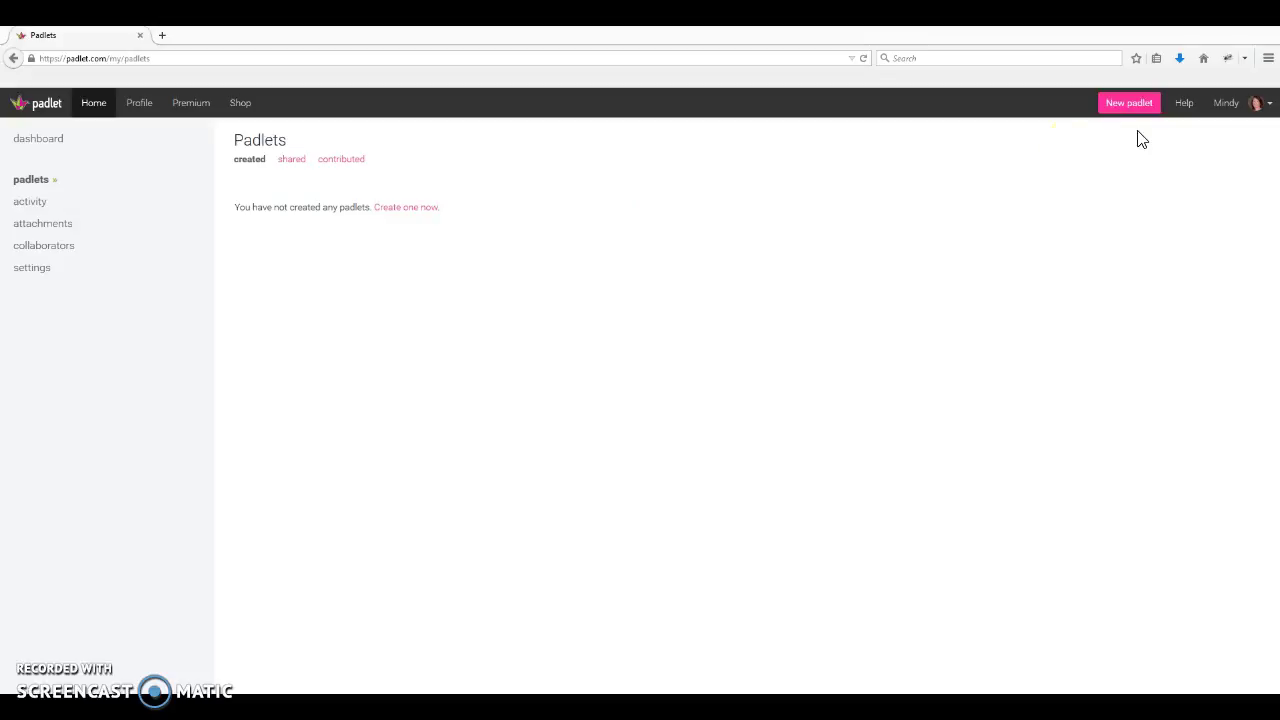
- Create a padlet titled 'Ms. Gomez's Classroom' with the slope instructions sentence as its description
left_click(416, 208)
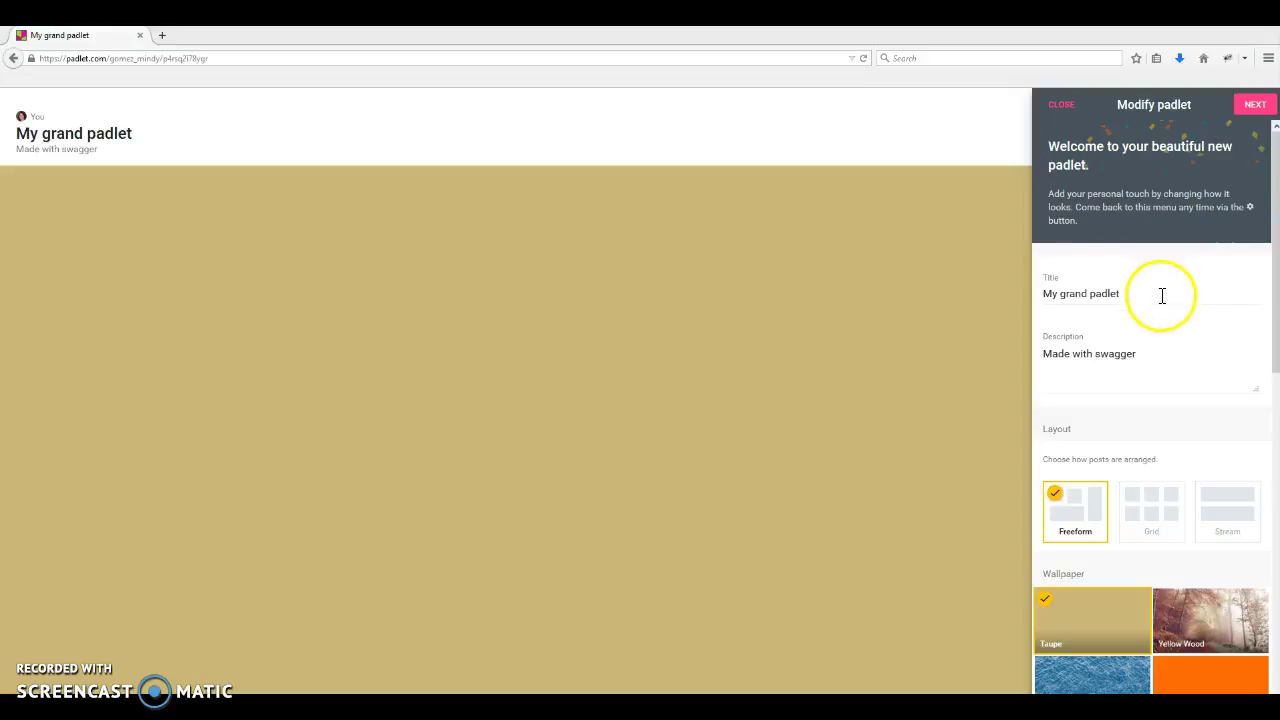
left_click_drag(1160, 294, 995, 288)
type("Ms. Gomez's Classroom")
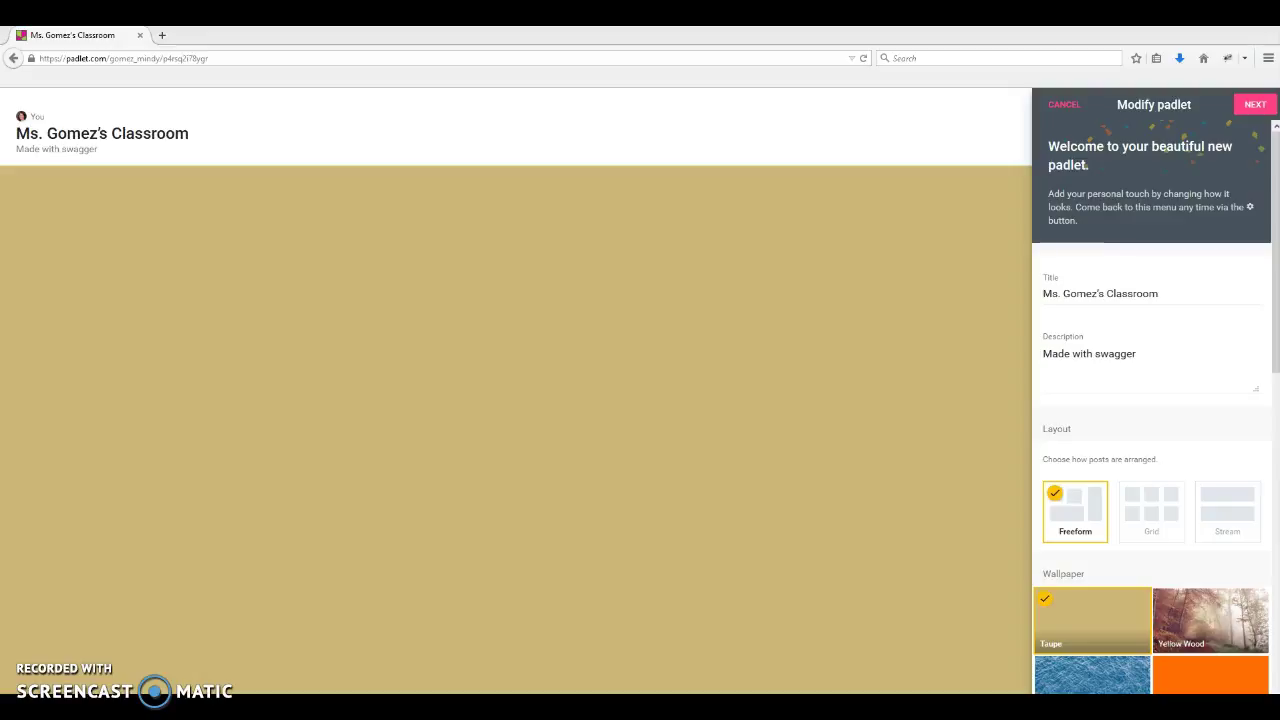
left_click_drag(1138, 354, 987, 343)
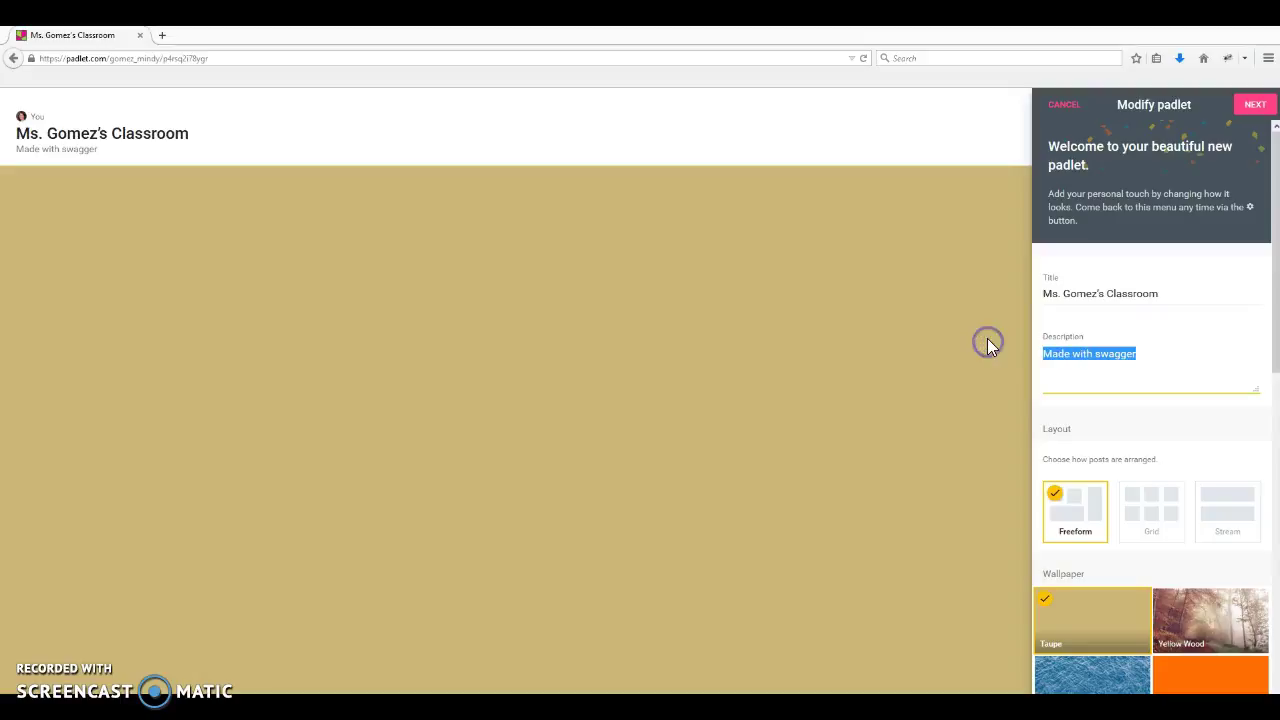
type("Please post one item that you learned from the unit of study on slope.")
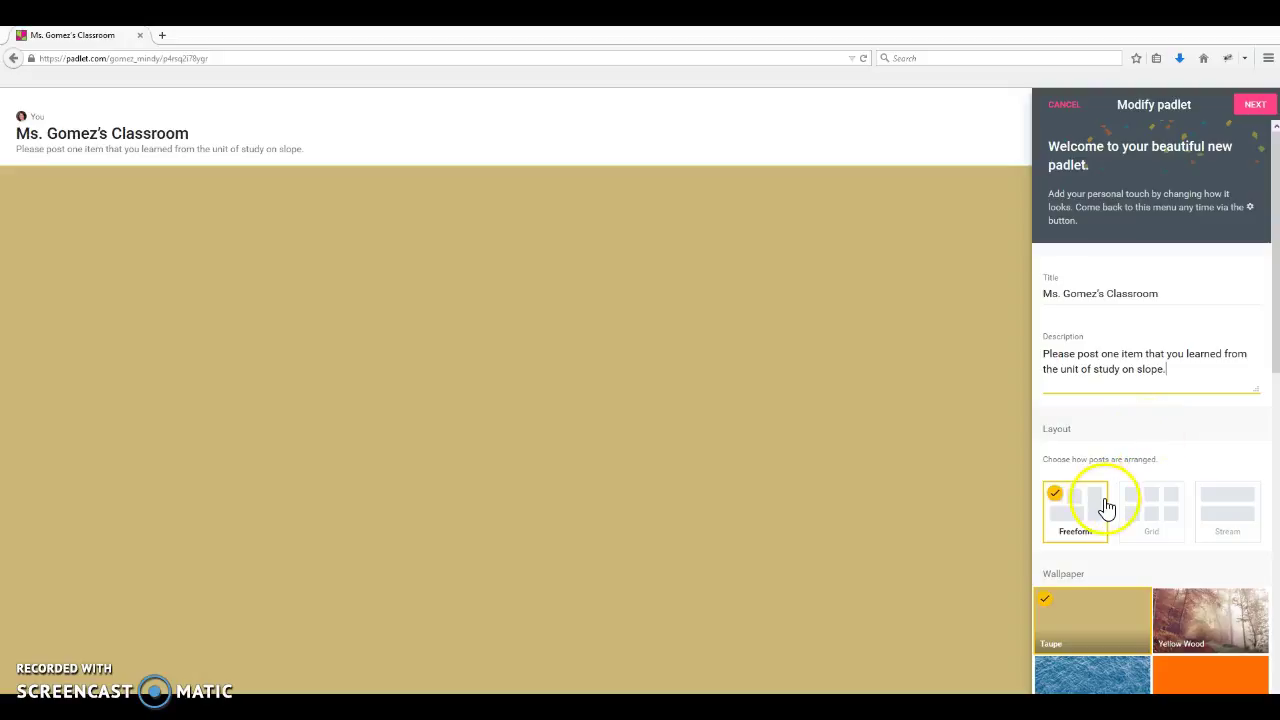
- Try the Grid and Stream layouts, then keep the Freeform layout
scroll(1106, 506, "down", 3)
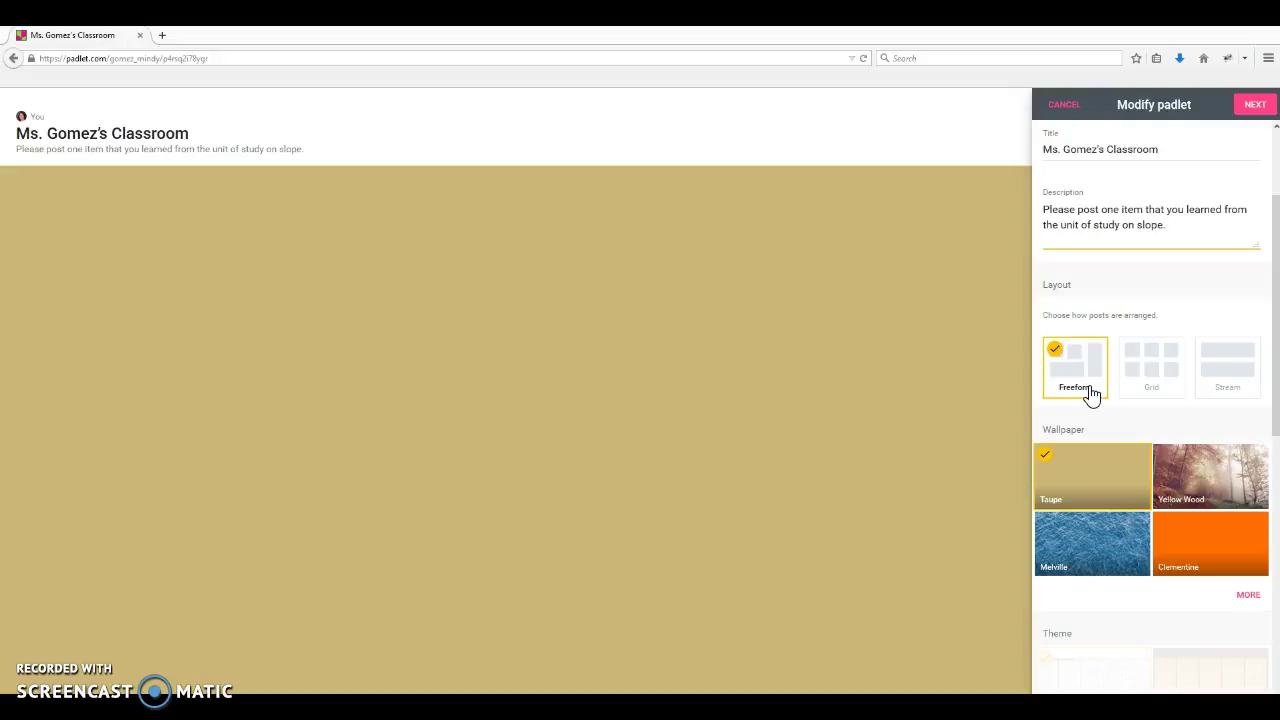
left_click(1135, 374)
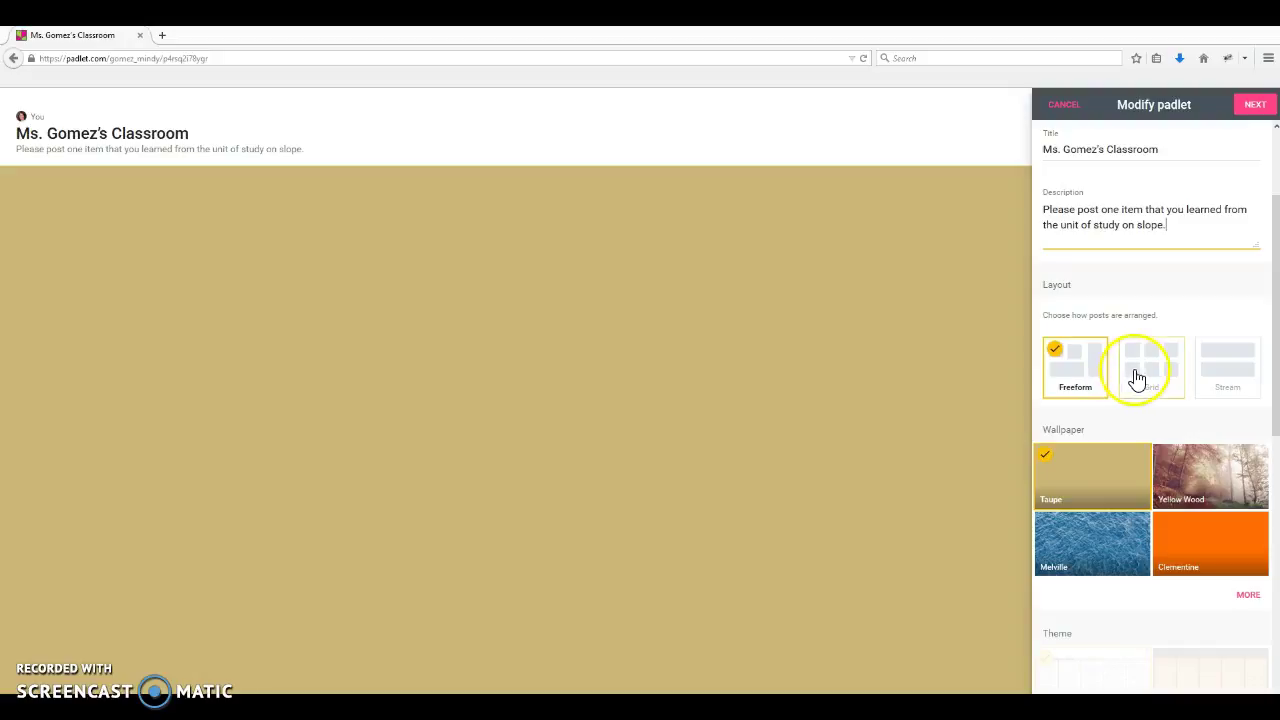
left_click(1206, 374)
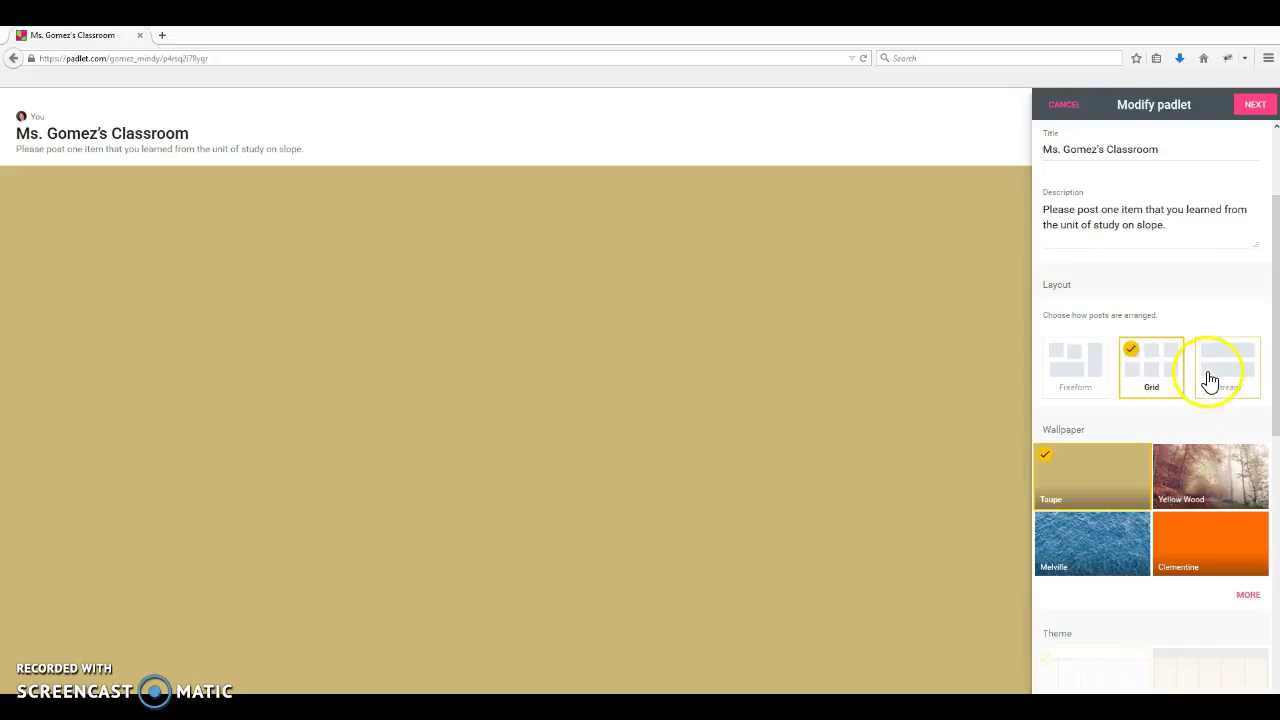
left_click(1092, 382)
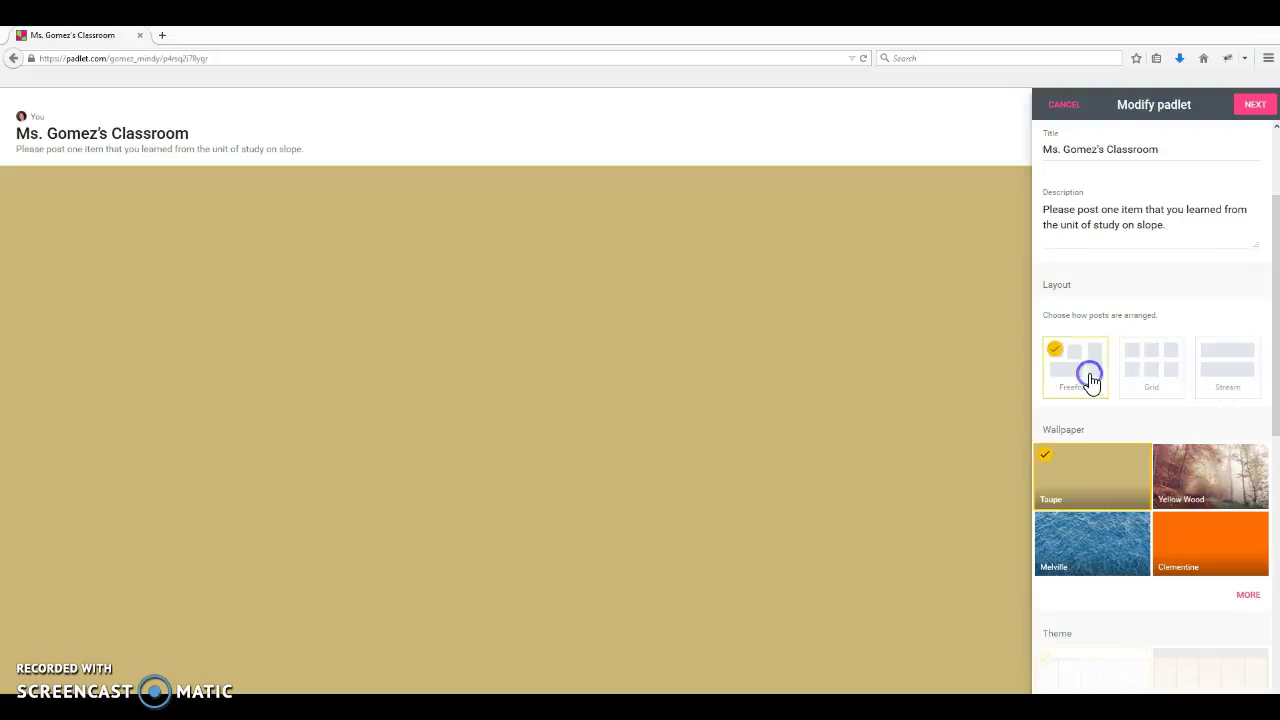
- Change the board wallpaper to Cerulean blue from the full wallpaper gallery
scroll(1224, 592, "down", 3)
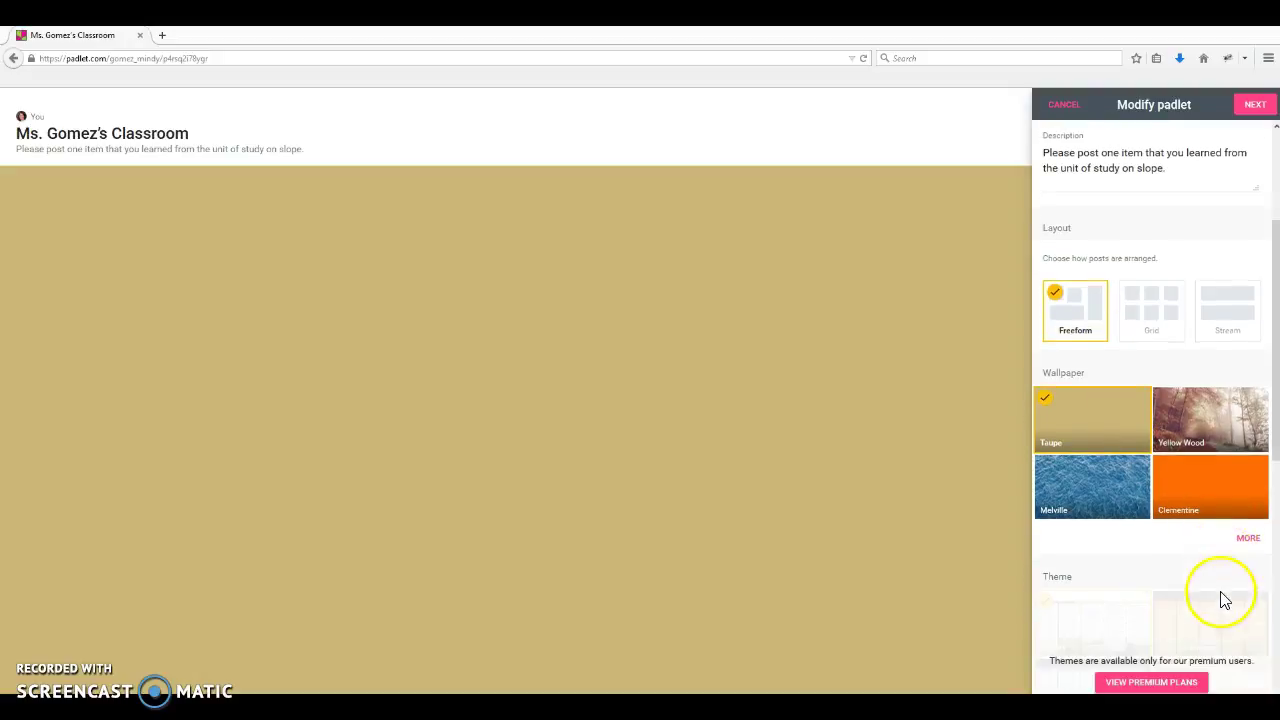
left_click(1250, 453)
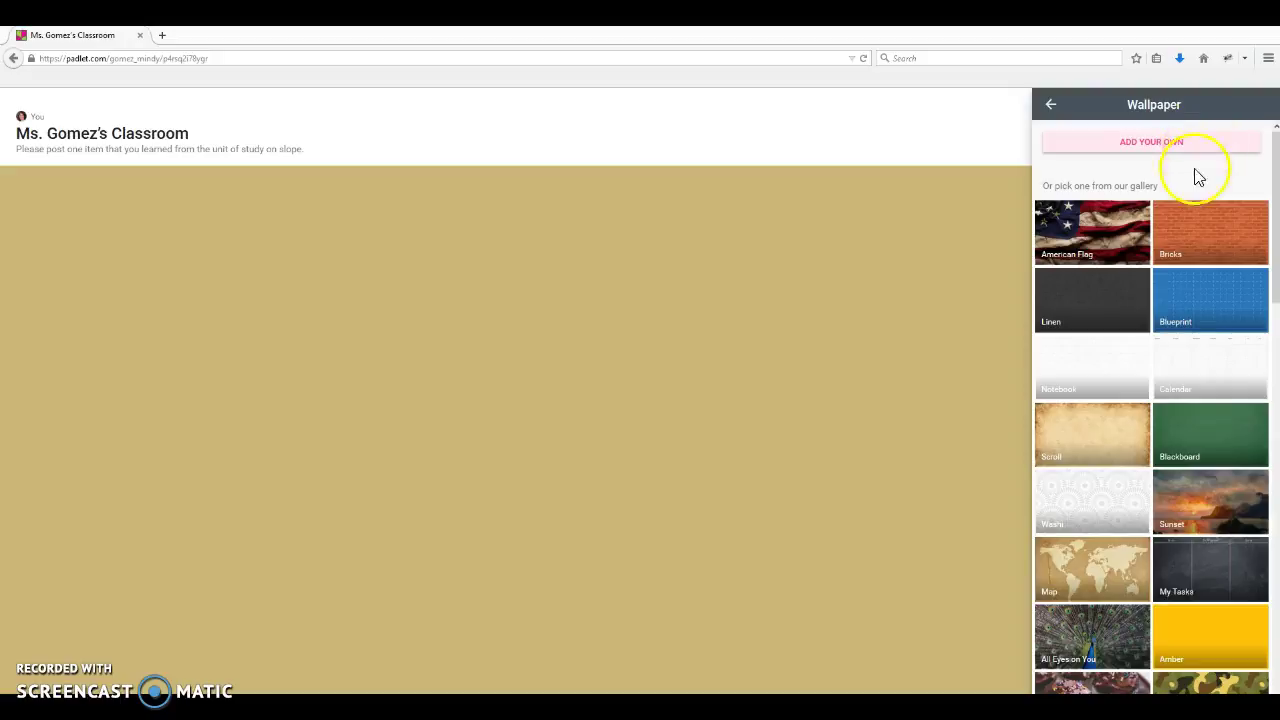
scroll(1188, 520, "down", 4)
left_click(1125, 550)
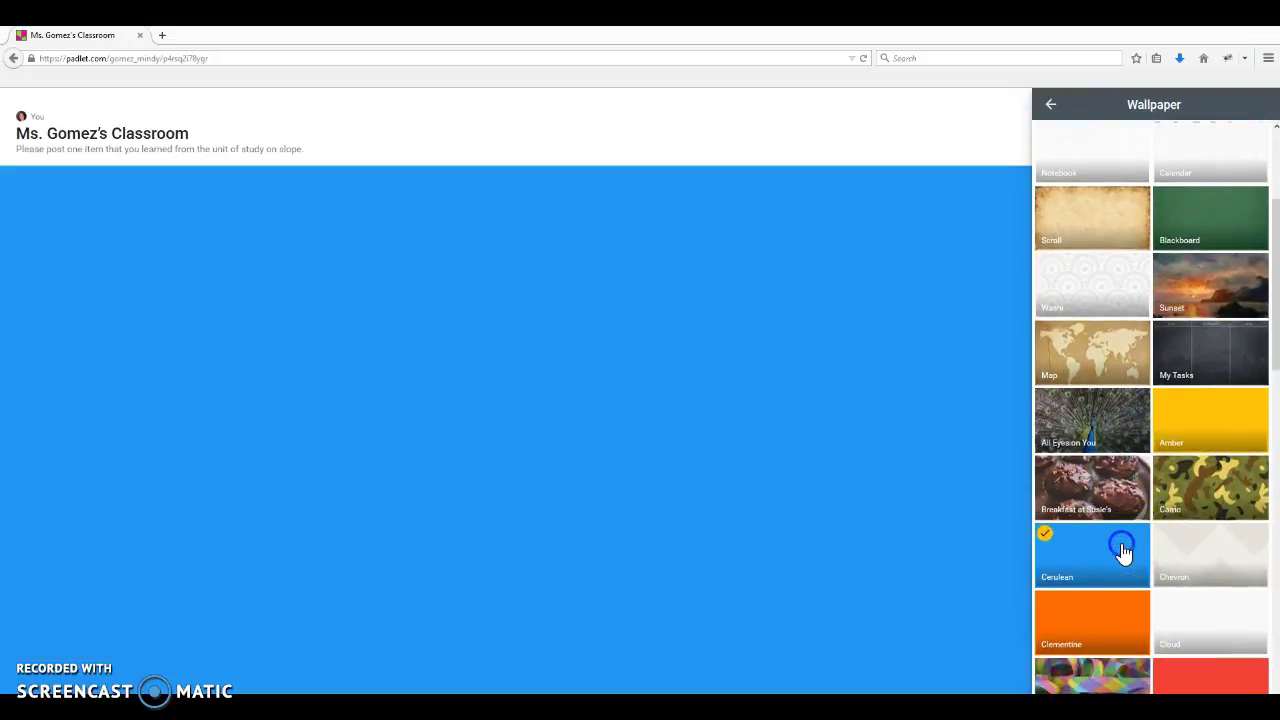
left_click(1088, 234)
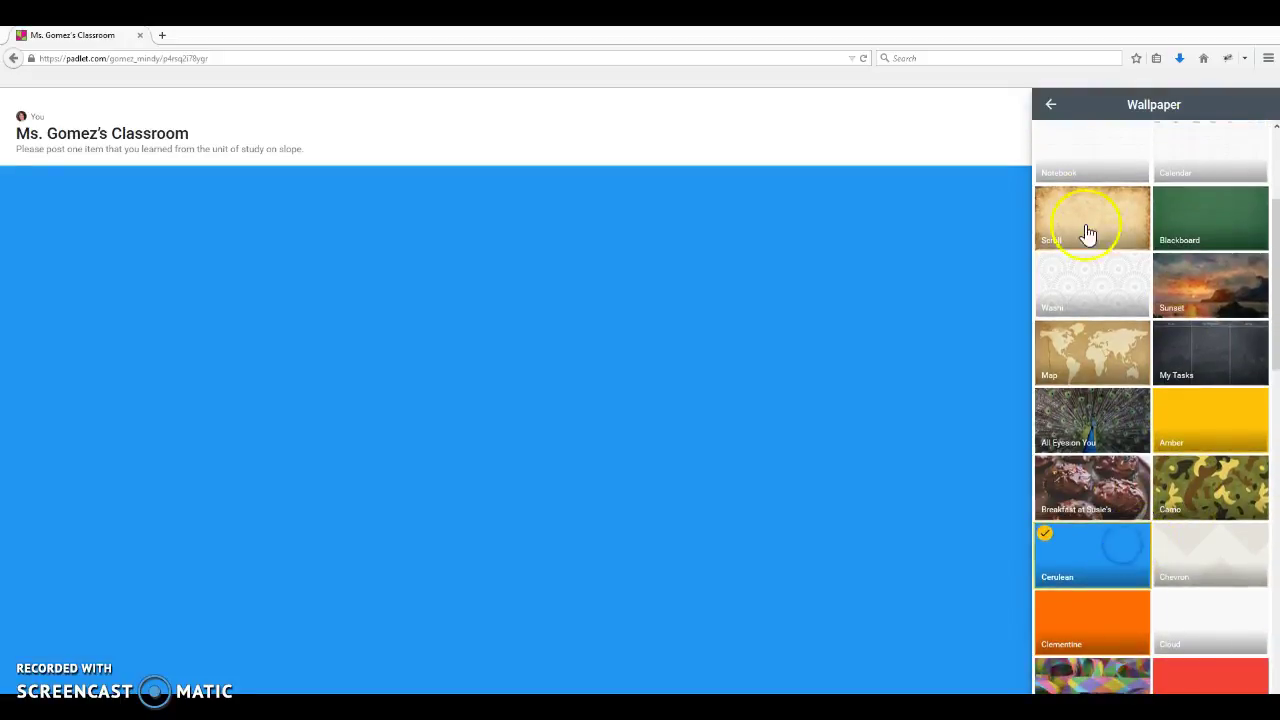
left_click(1051, 106)
scroll(1128, 497, "down", 1)
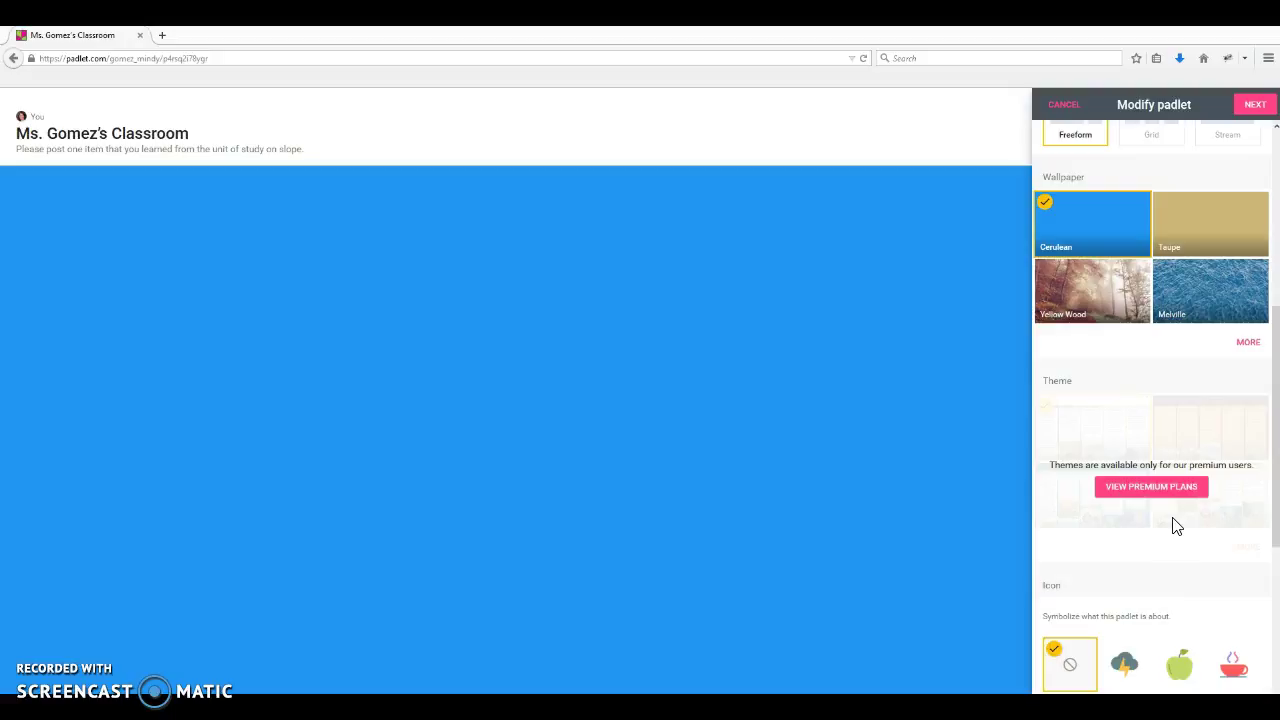
- Pick the green apple from the icon gallery as the board's icon
scroll(1176, 527, "down", 2)
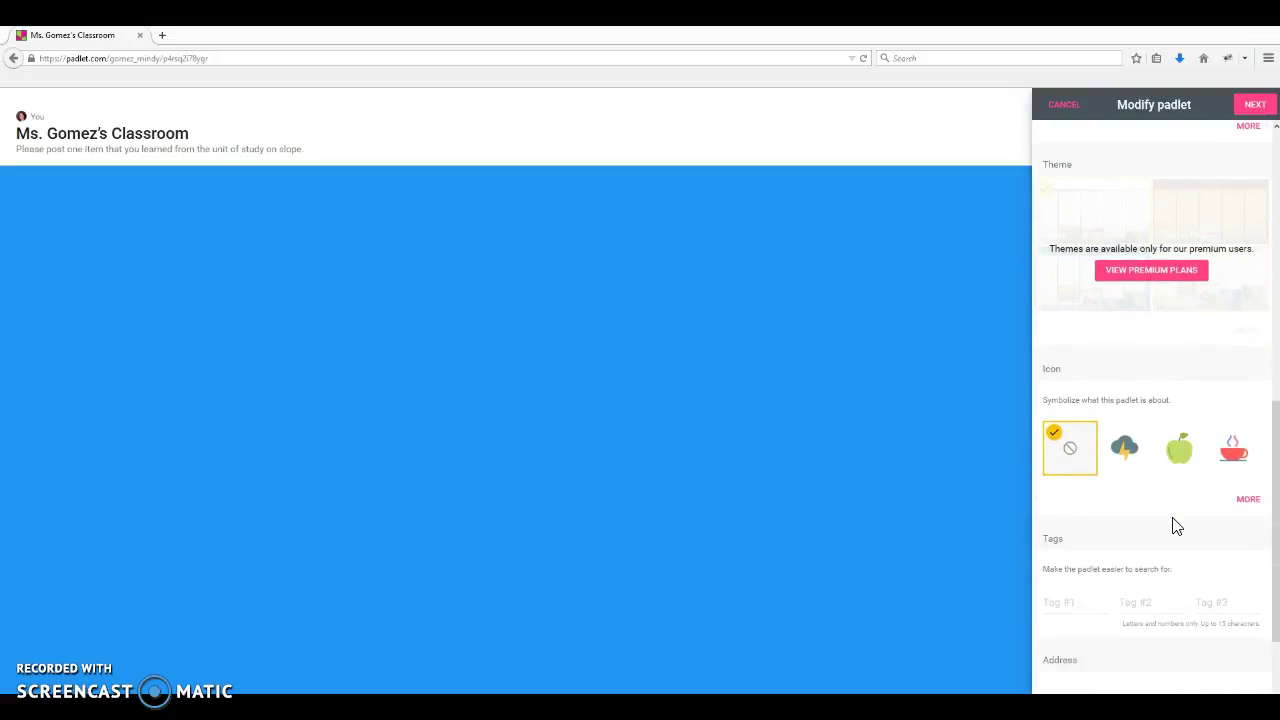
scroll(1176, 527, "down", 1)
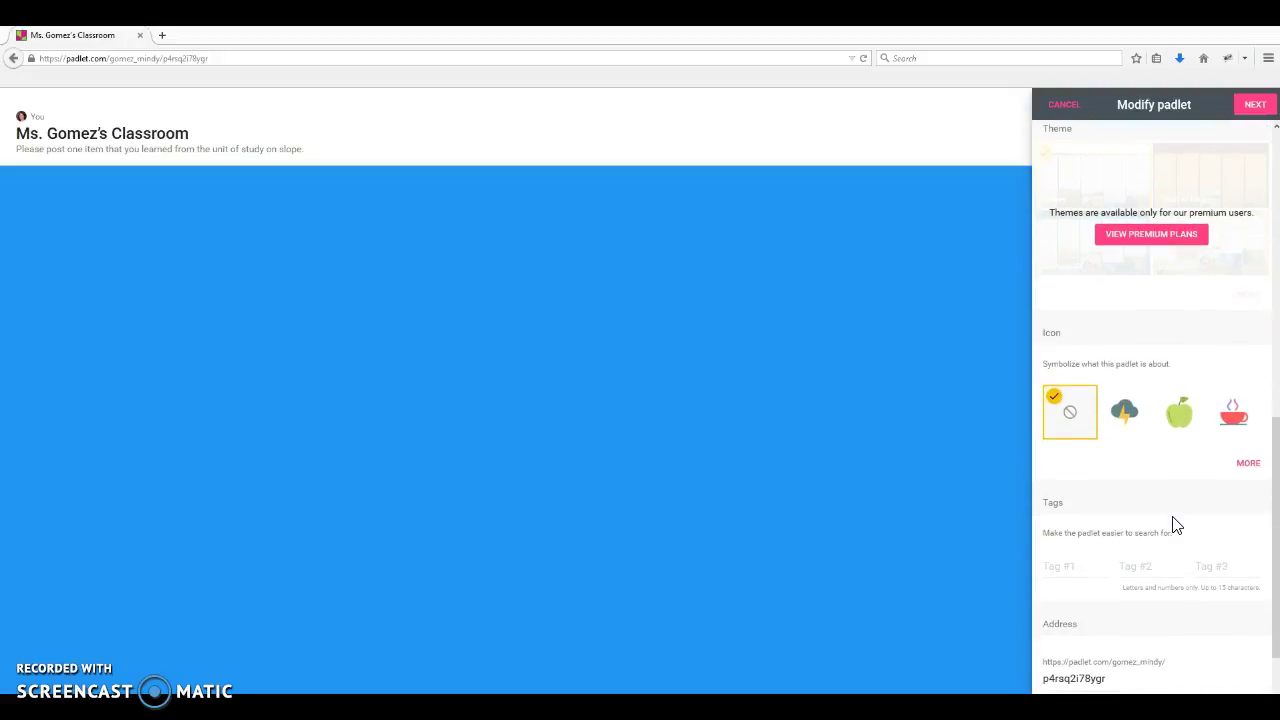
left_click(1248, 463)
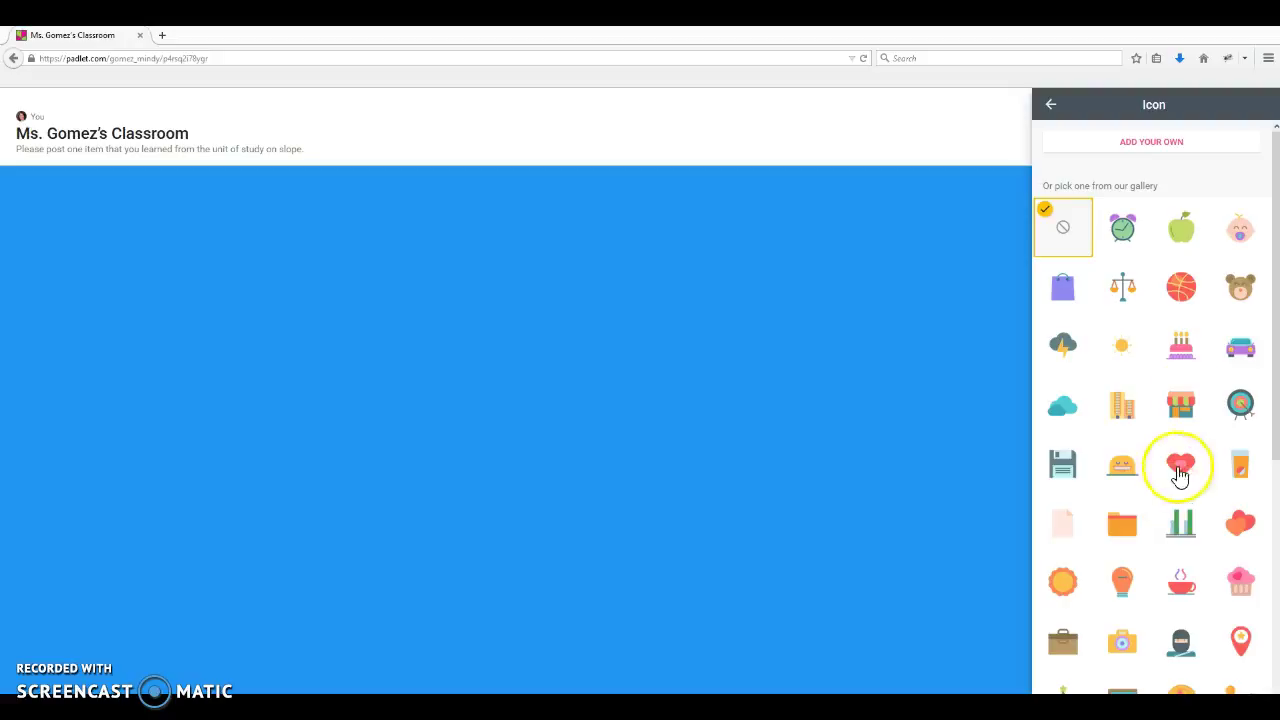
left_click(1159, 146)
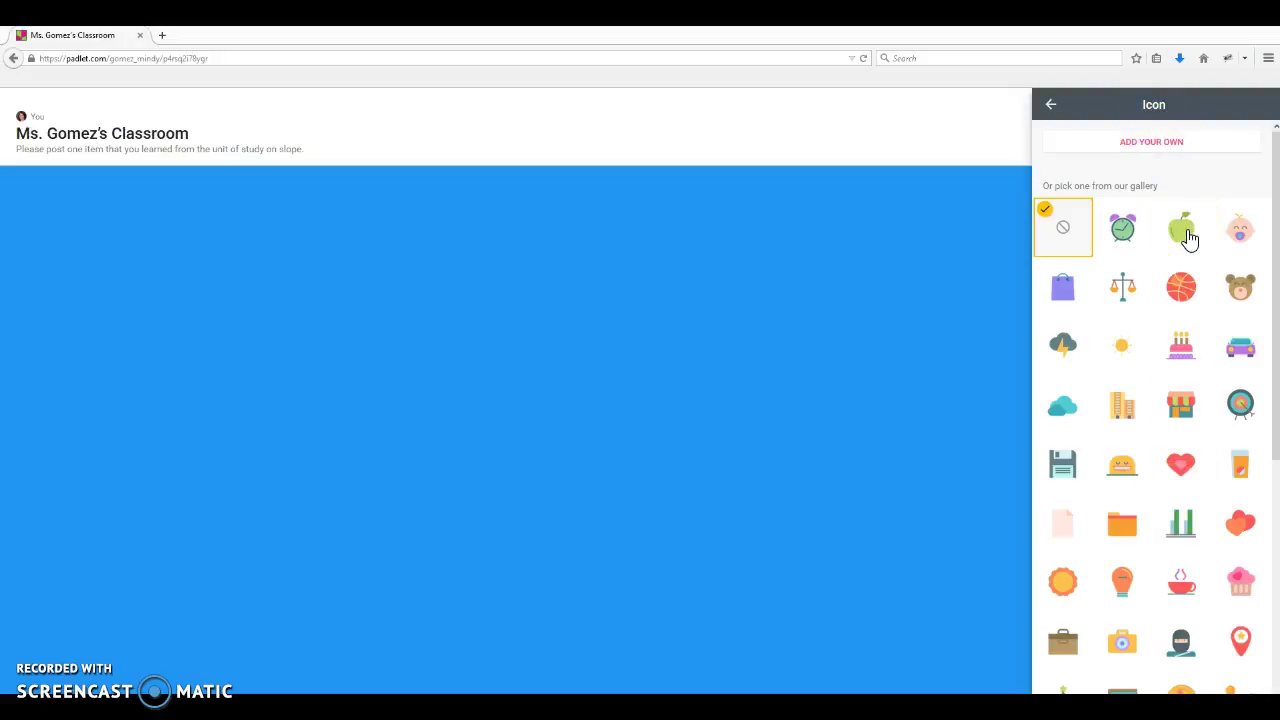
left_click(1188, 237)
left_click(1060, 120)
scroll(1130, 440, "down", 1)
left_click(1078, 486)
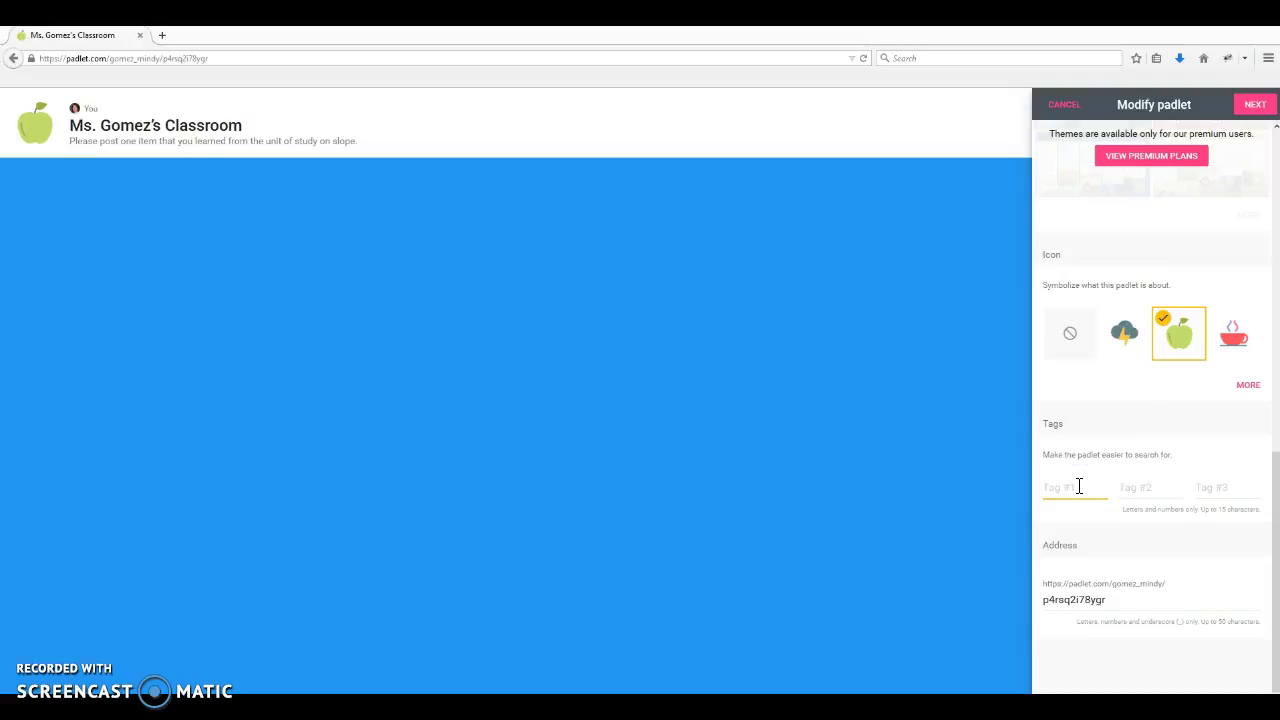
- Tag the board Math and Slope
type("Math")
left_click(1164, 487)
type("Slope")
left_click(1165, 525)
- Replace the ending of the board's web address with Slope
left_click(1134, 603)
left_click_drag(1132, 603, 1016, 603)
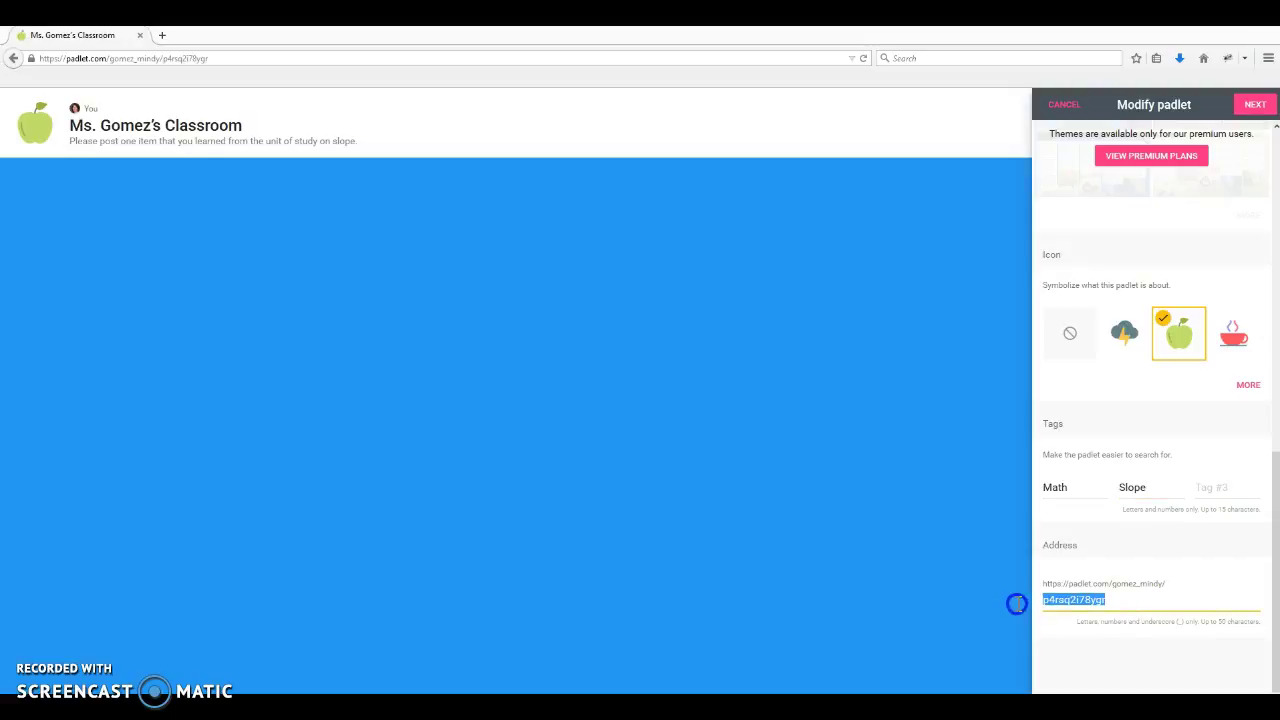
type("Slope")
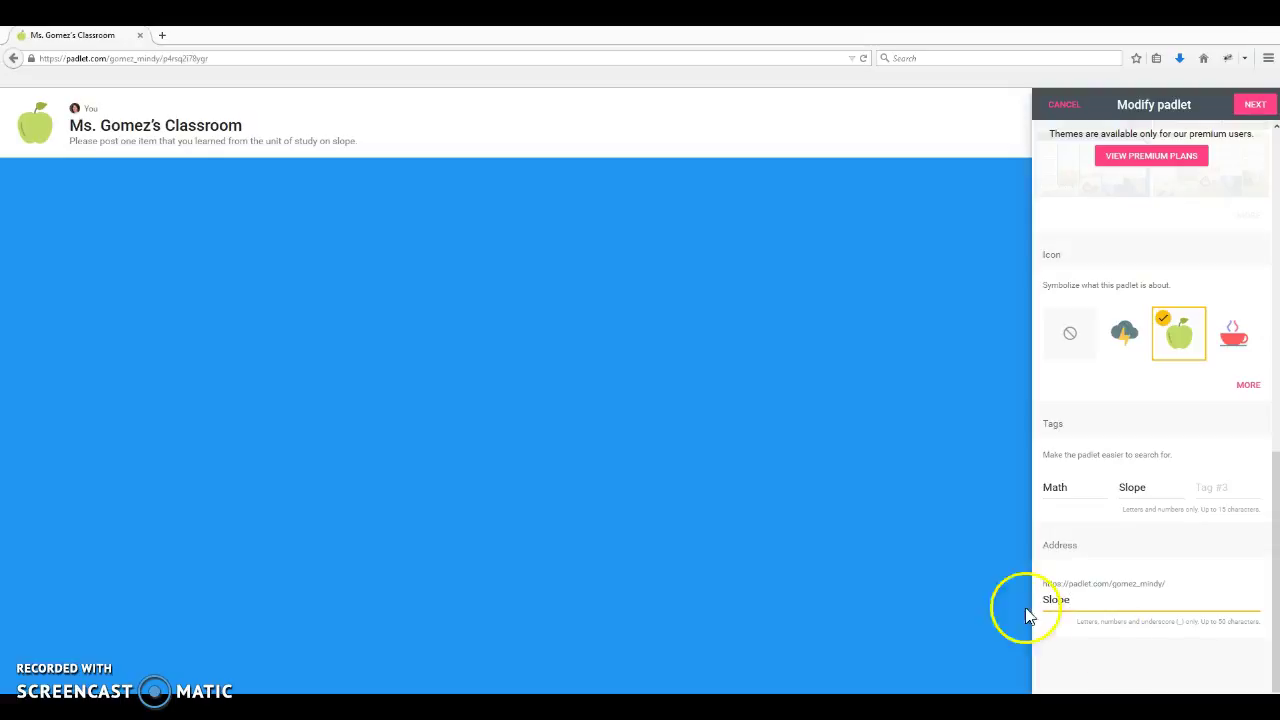
- Make the board password protected and enter a board password
left_click(1254, 108)
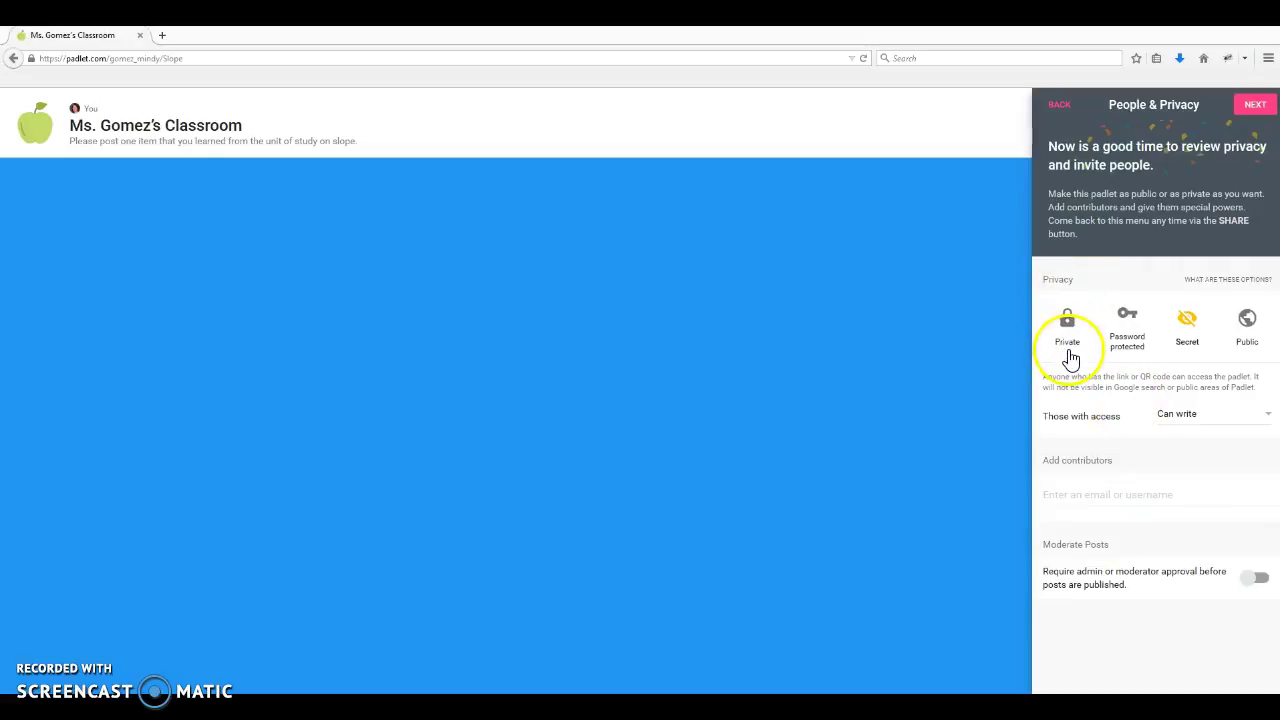
left_click(1143, 341)
left_click(1173, 416)
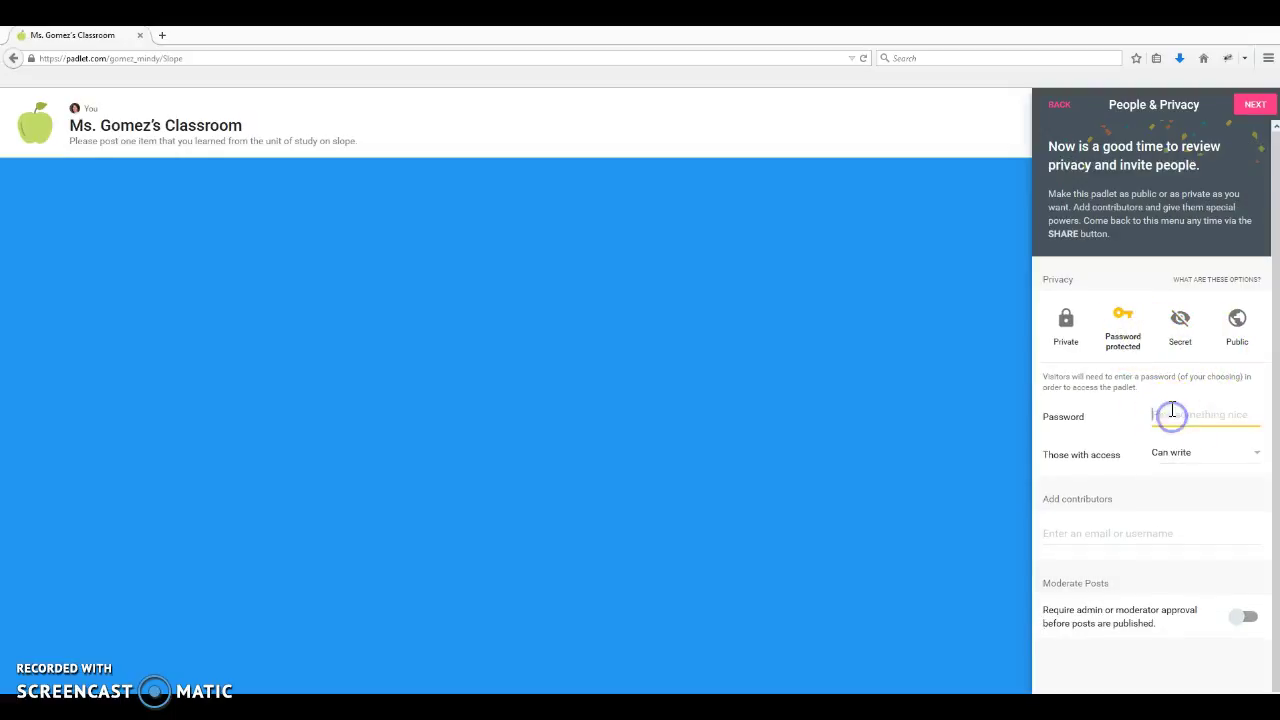
- Keep visitors at Can write, turn on Moderate Posts, and finish the privacy setup
left_click(1174, 460)
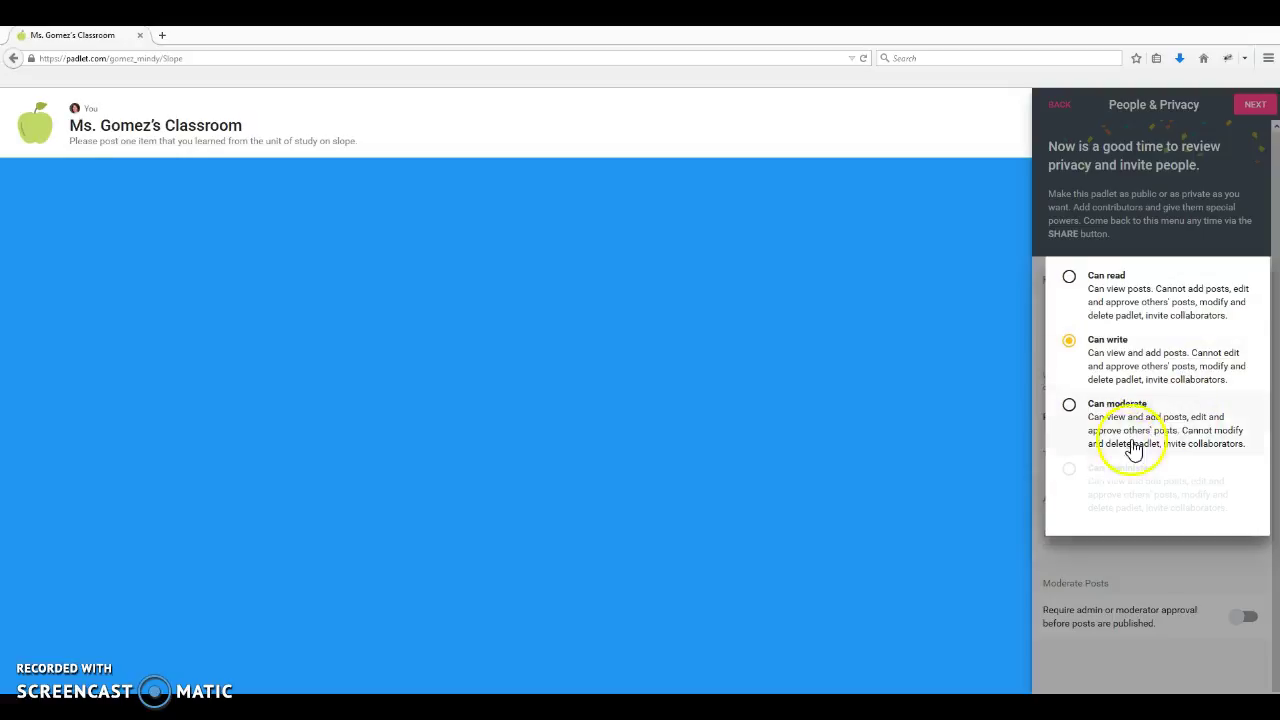
left_click(1150, 362)
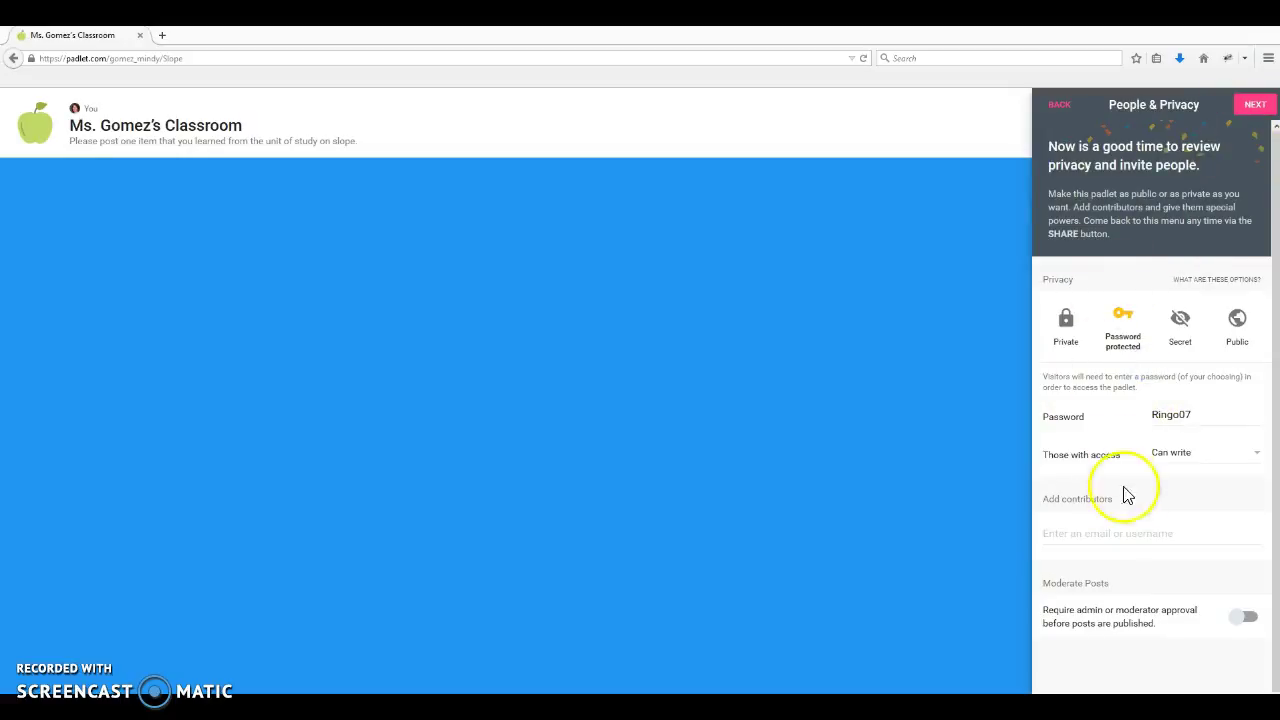
left_click(1250, 618)
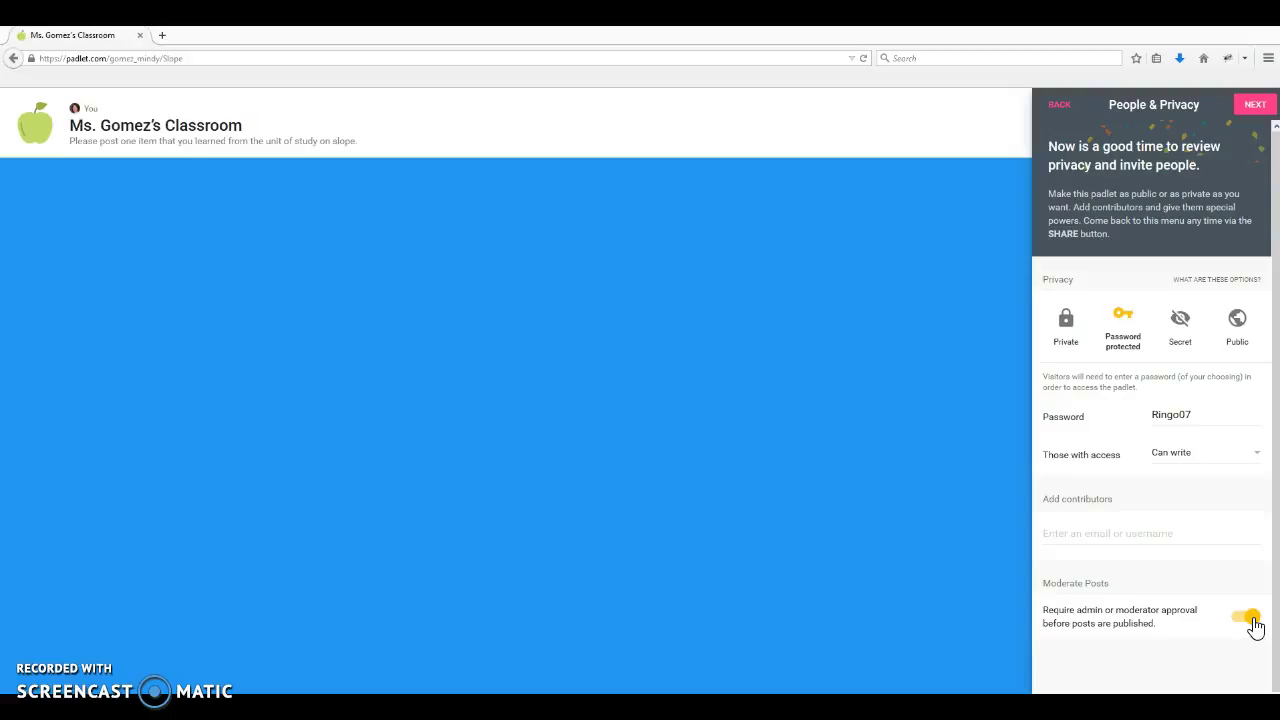
left_click(1252, 613)
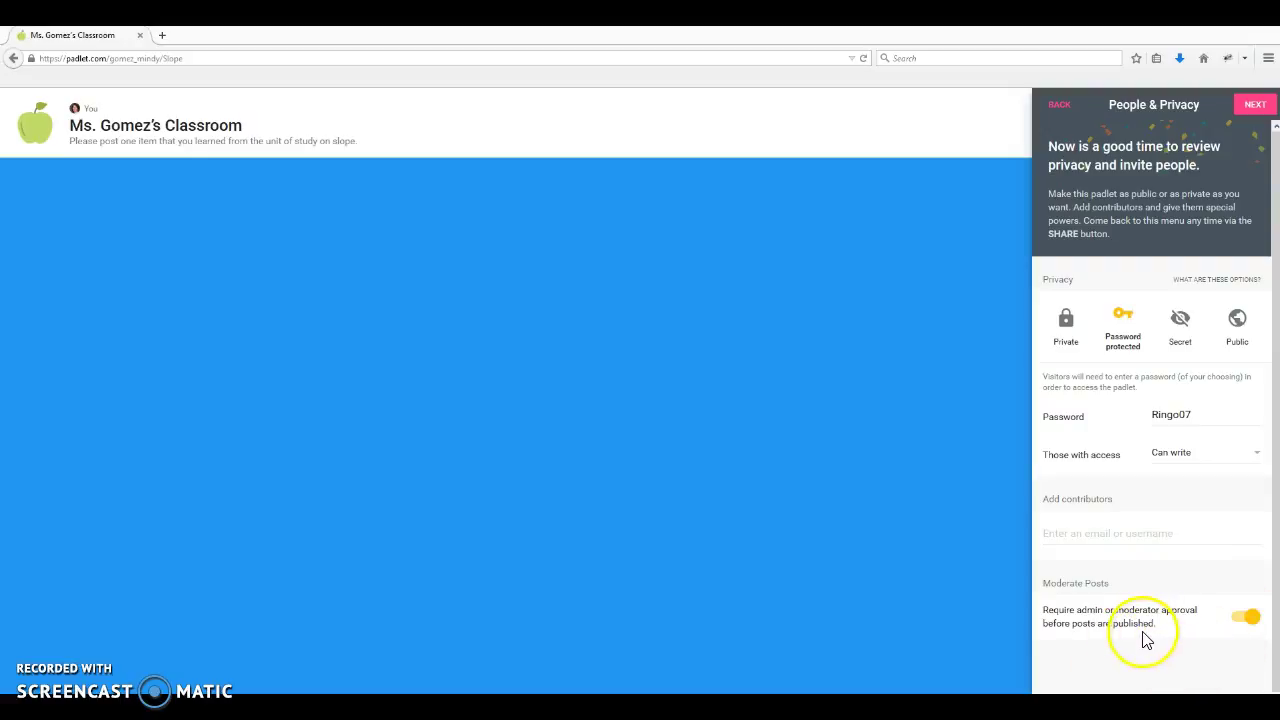
left_click(1252, 106)
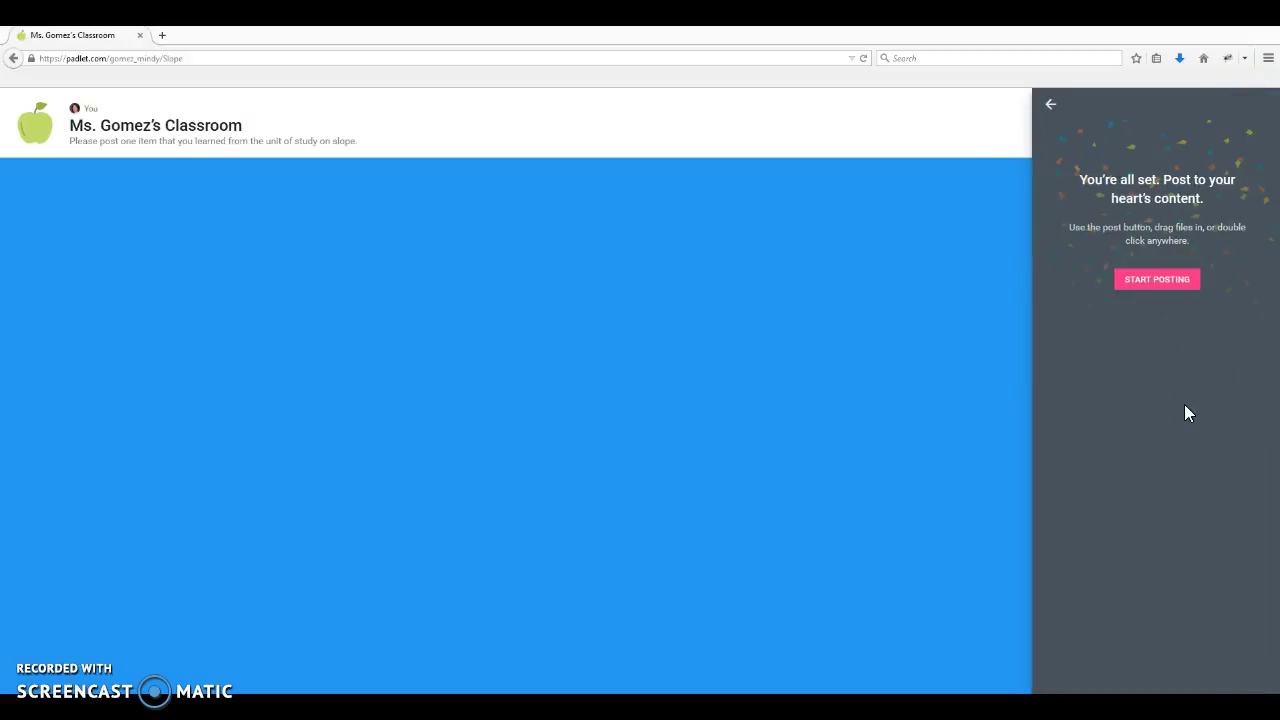
- Start posting and place a new post near the centre of the board
left_click(1180, 285)
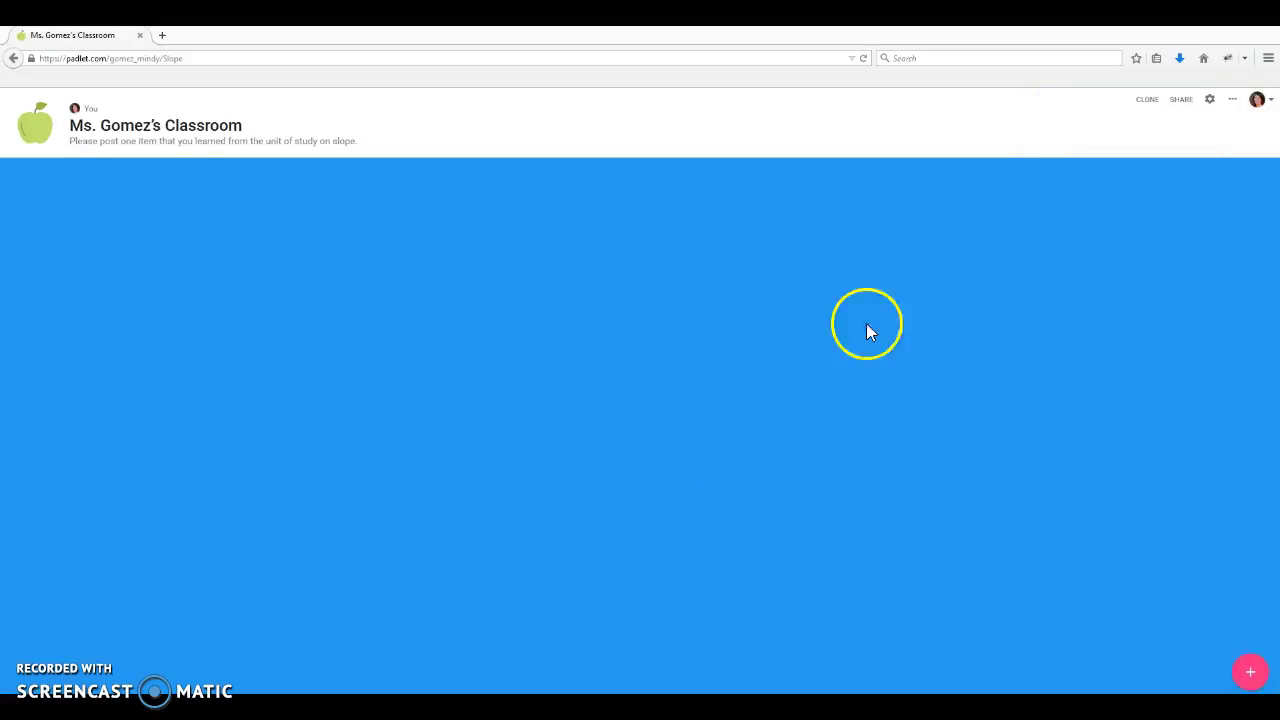
double_click(829, 306)
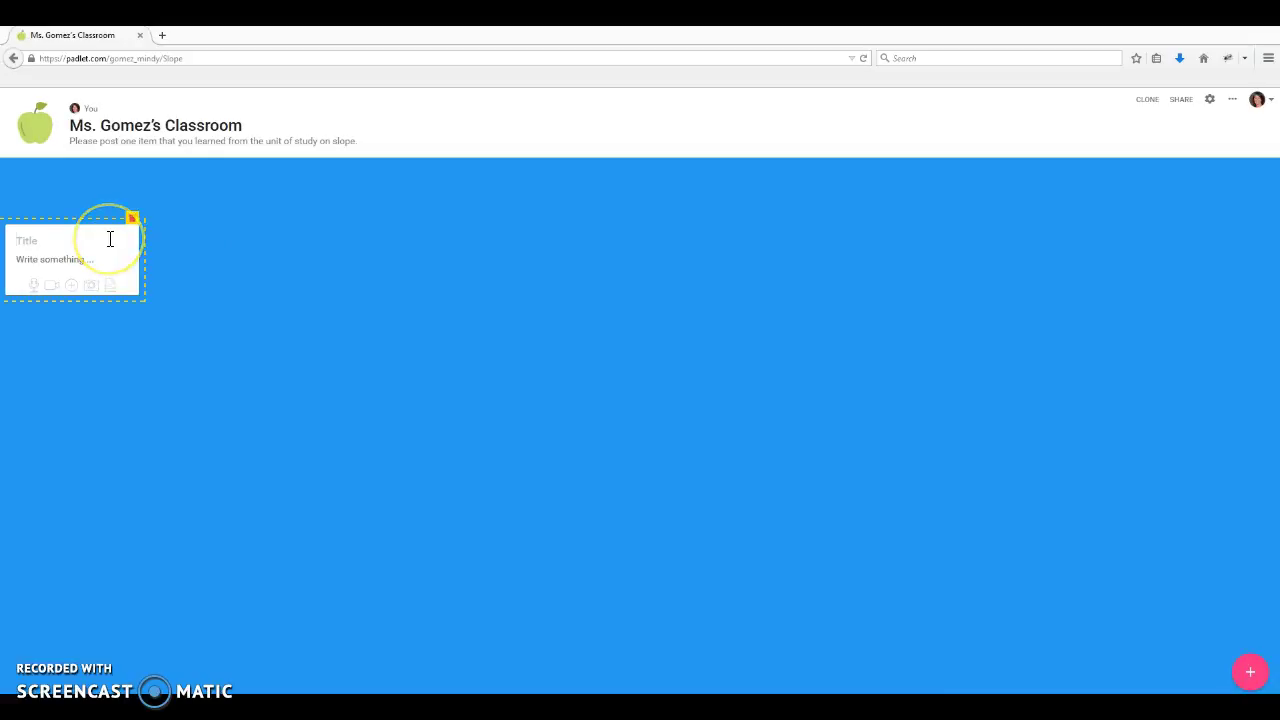
left_click(113, 237)
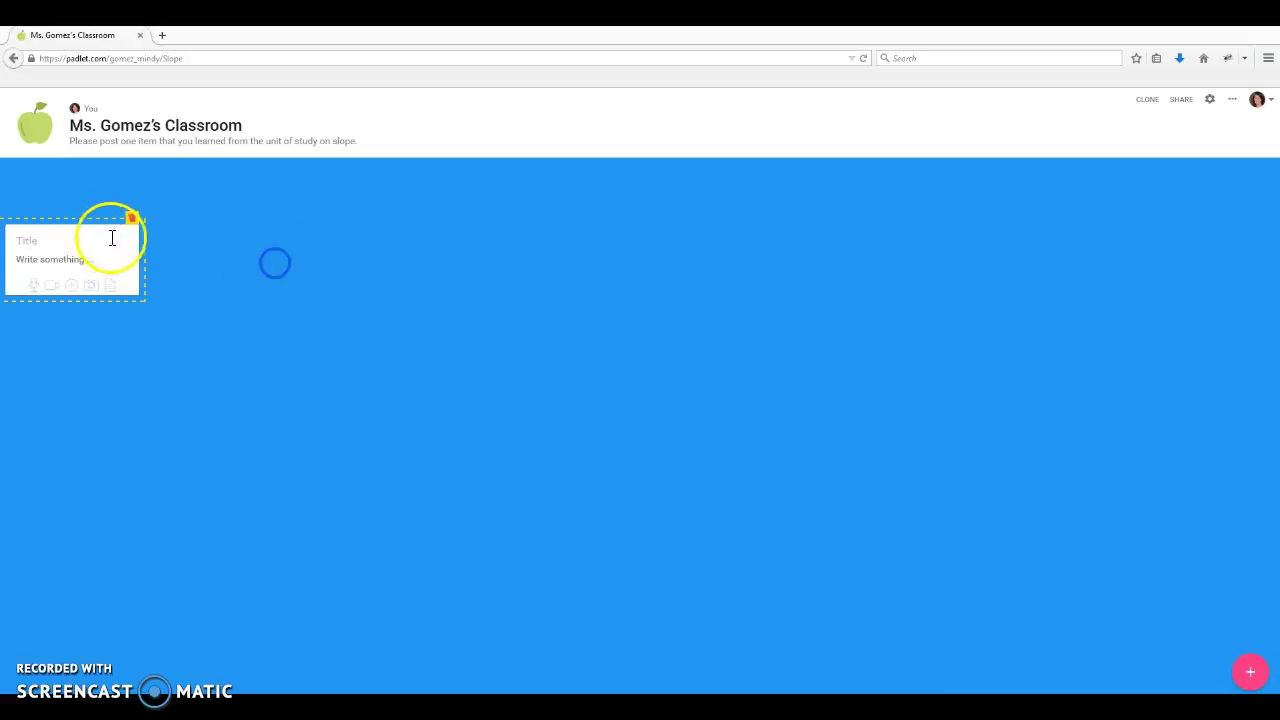
left_click_drag(60, 227, 694, 280)
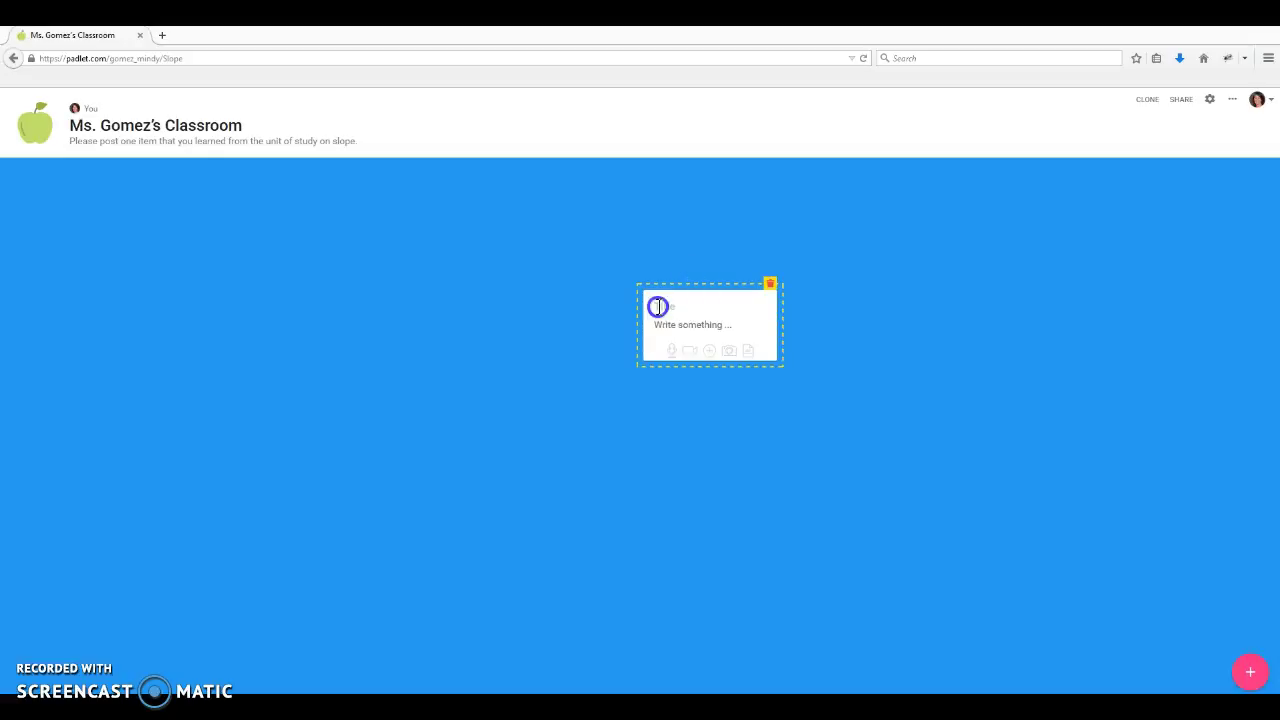
- Title the post 'Def. of Slope' and paste the slope definition as its body without the bullet
left_click(665, 328)
left_click(660, 305)
type("Def. of Slope")
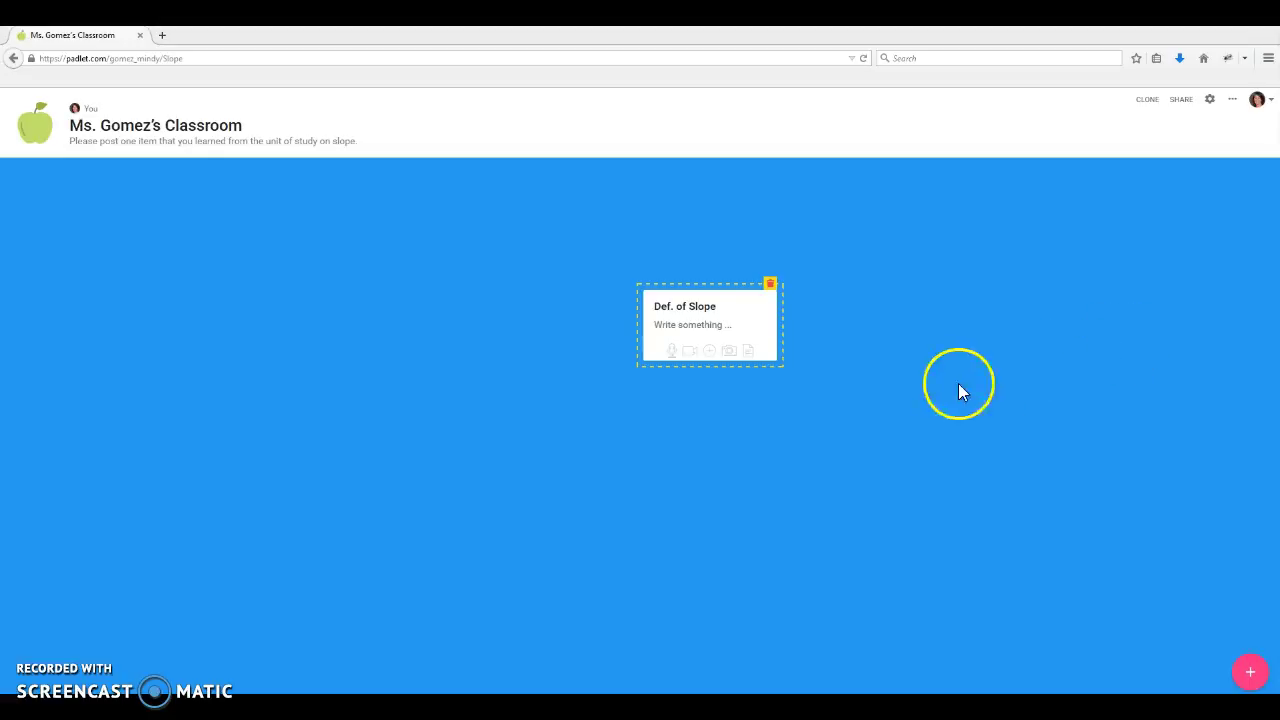
left_click(683, 325)
type("The slope of a line is the ratio of the amount that y increases as x increases some amount.")
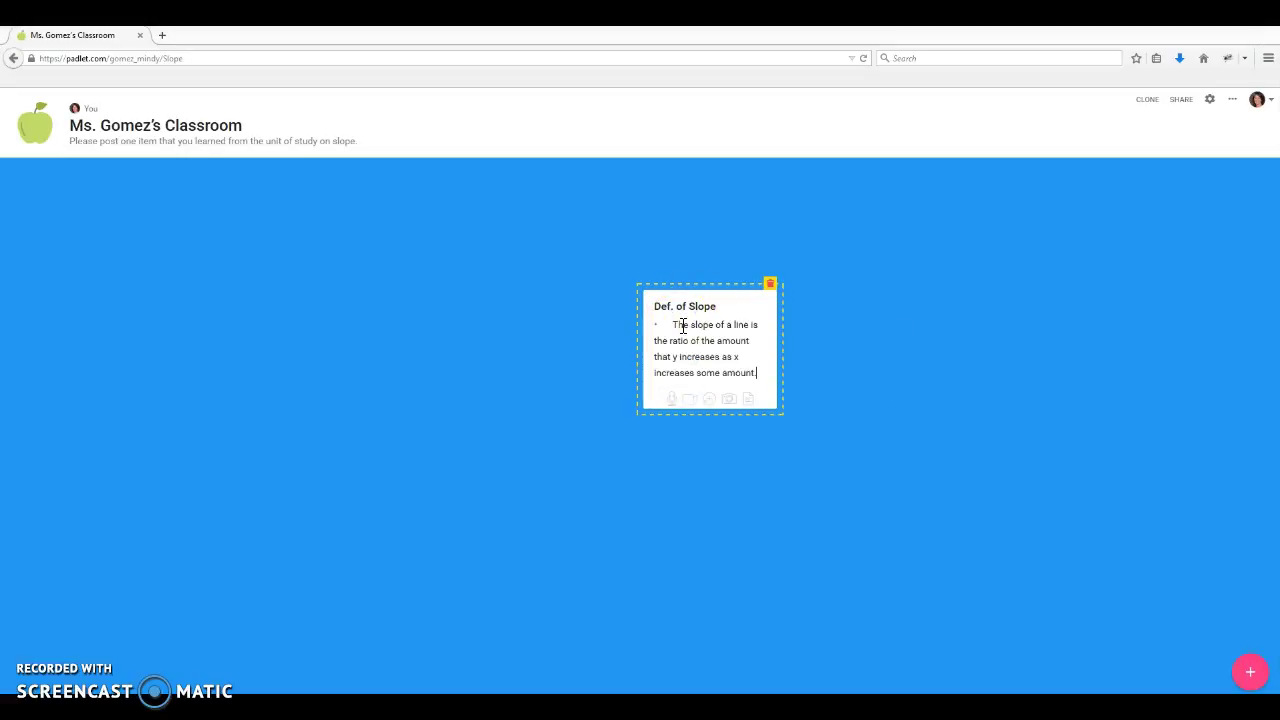
left_click(678, 324)
key("BackSpace")
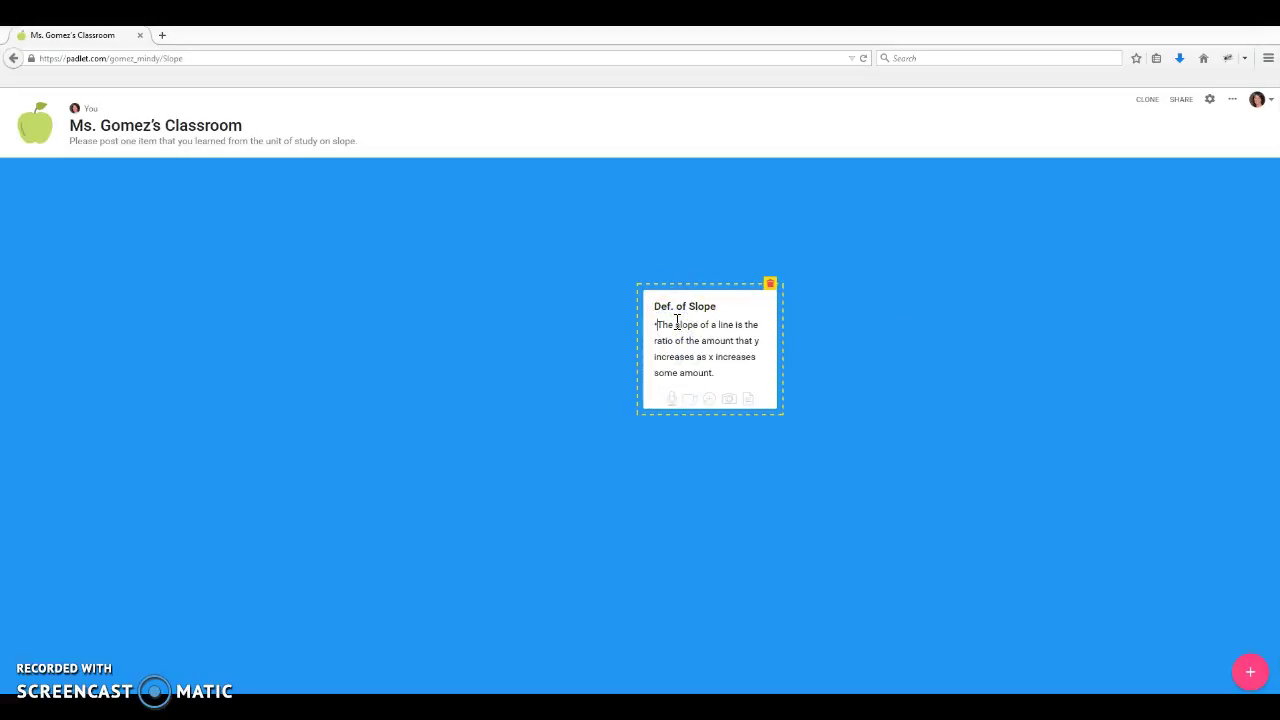
left_click(370, 345)
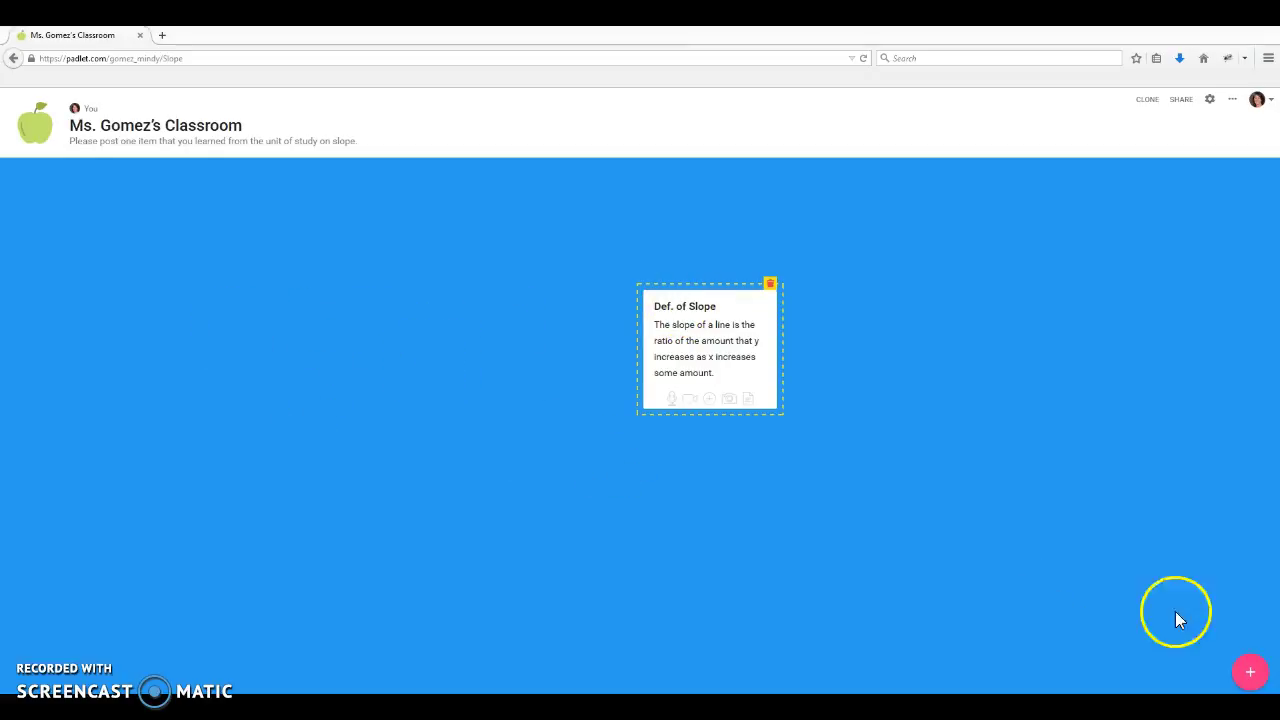
left_click(1250, 672)
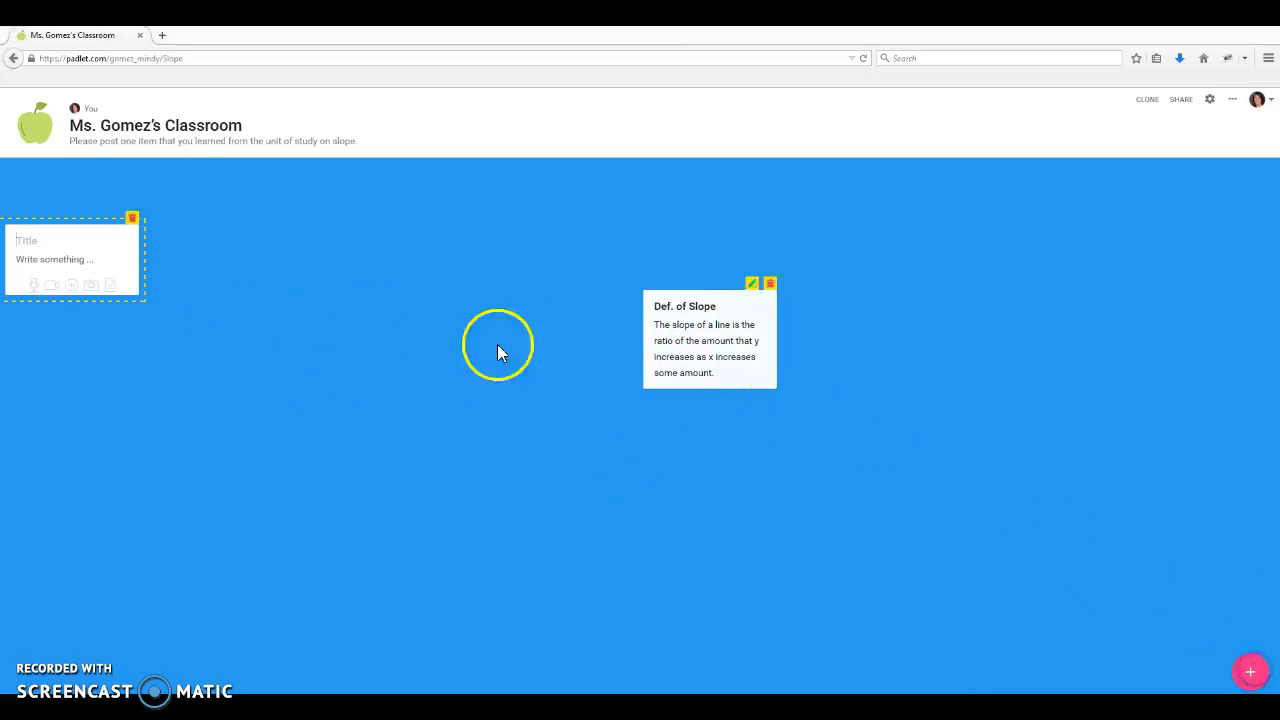
- Move the new post left of Def. of Slope and title it 'Pos. Slope'
left_click_drag(87, 242, 380, 313)
left_click(338, 315)
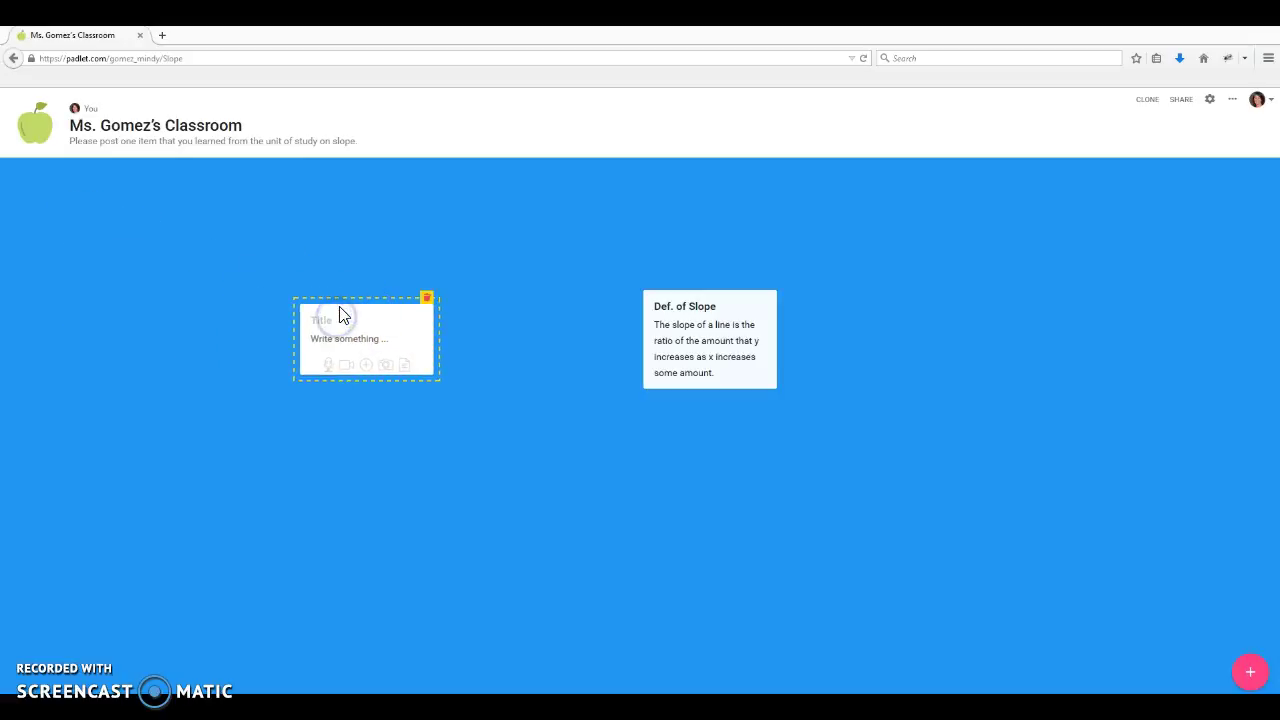
left_click(308, 316)
left_click(318, 337)
left_click(320, 320)
type("Pos. Slope")
- Give the Pos. Slope post the body 'Uphill slopes are positive slopes.' without the bullet
left_click(420, 358)
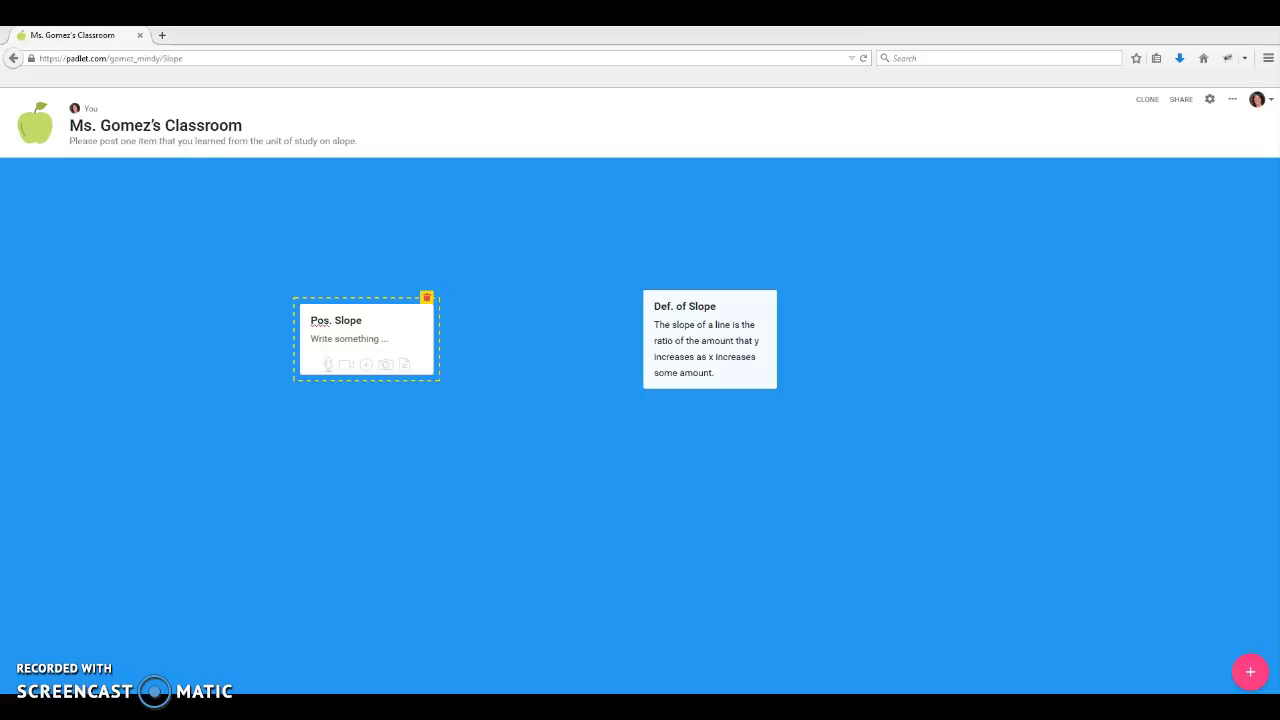
left_click(362, 342)
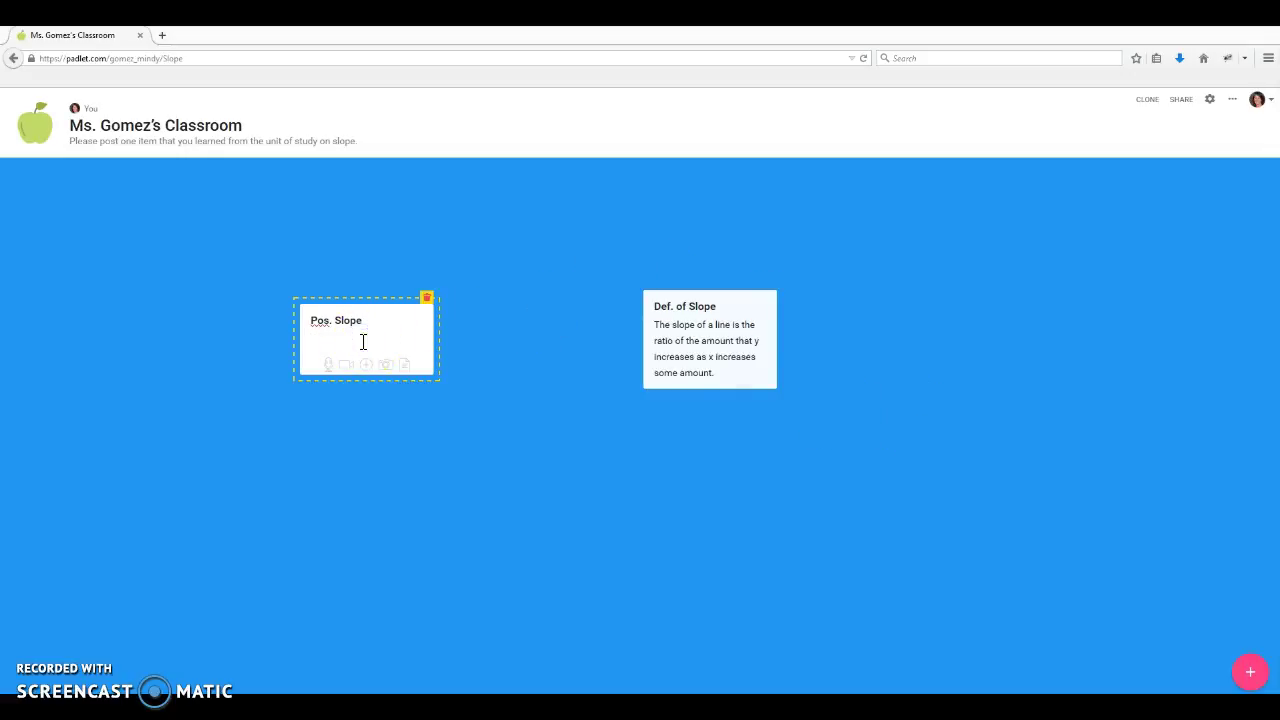
type("Uphill slopes are positive slopes.")
left_click(326, 341)
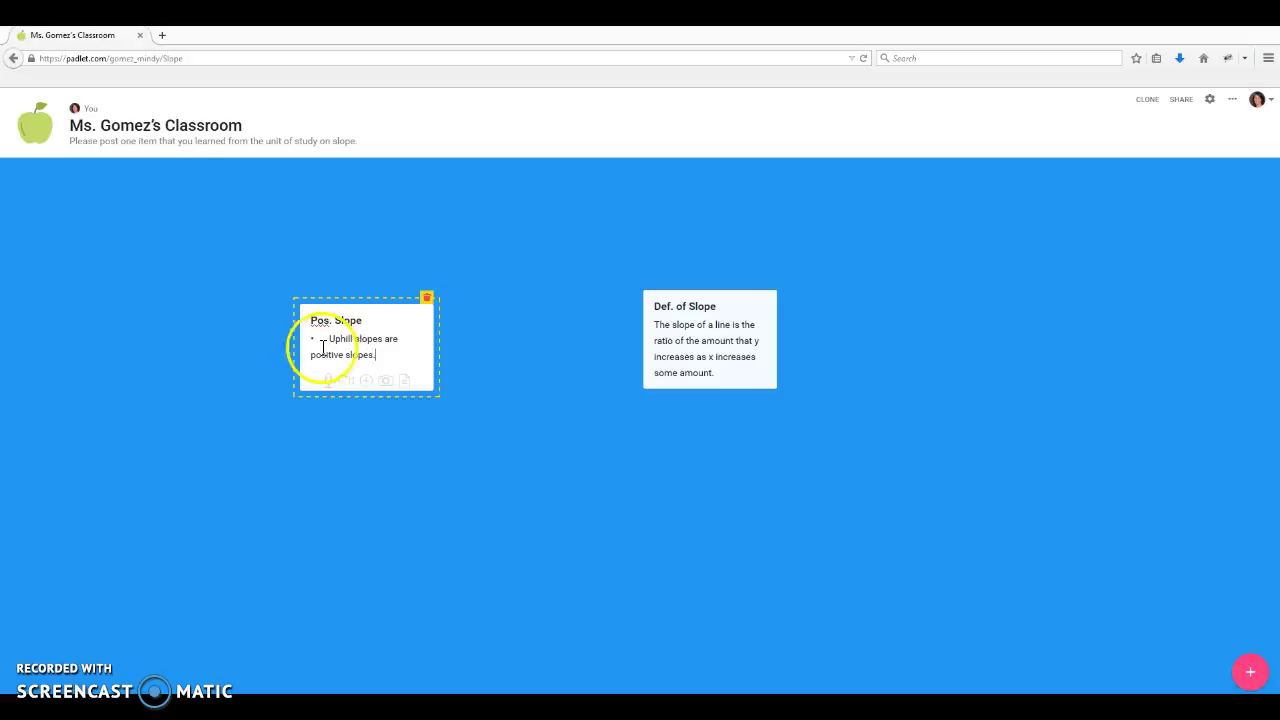
key("BackSpace")
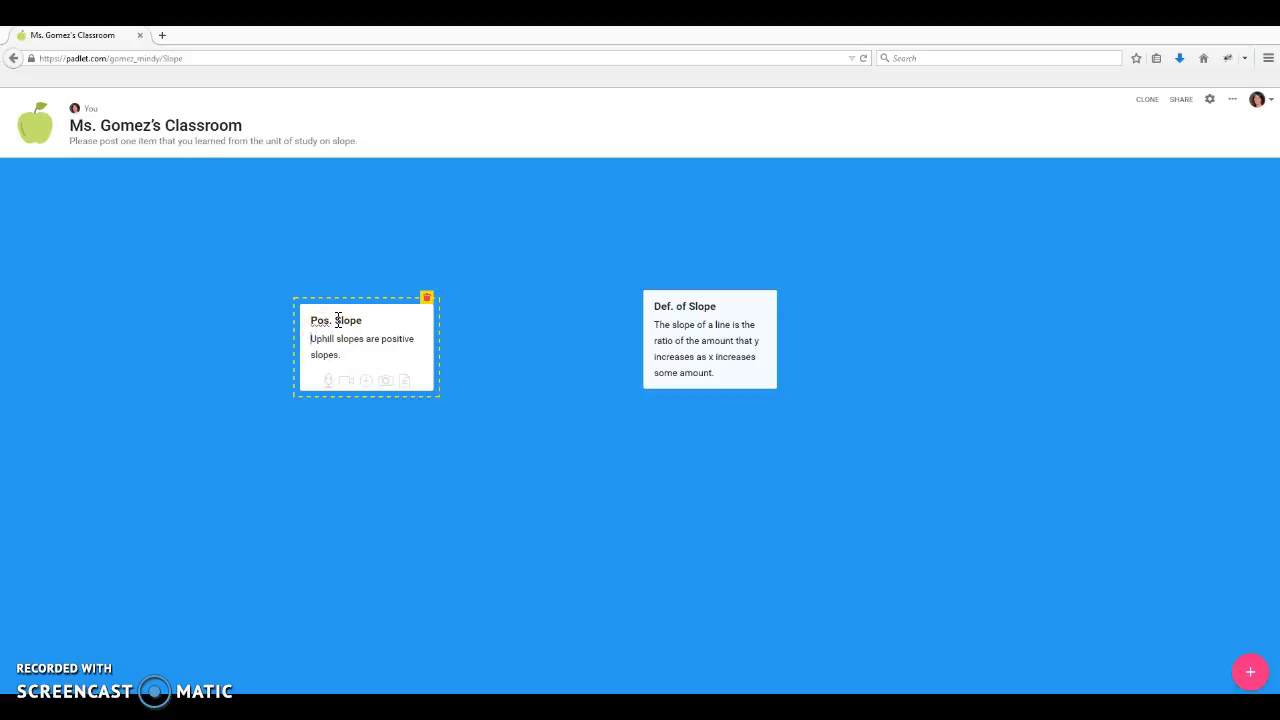
double_click(1016, 408)
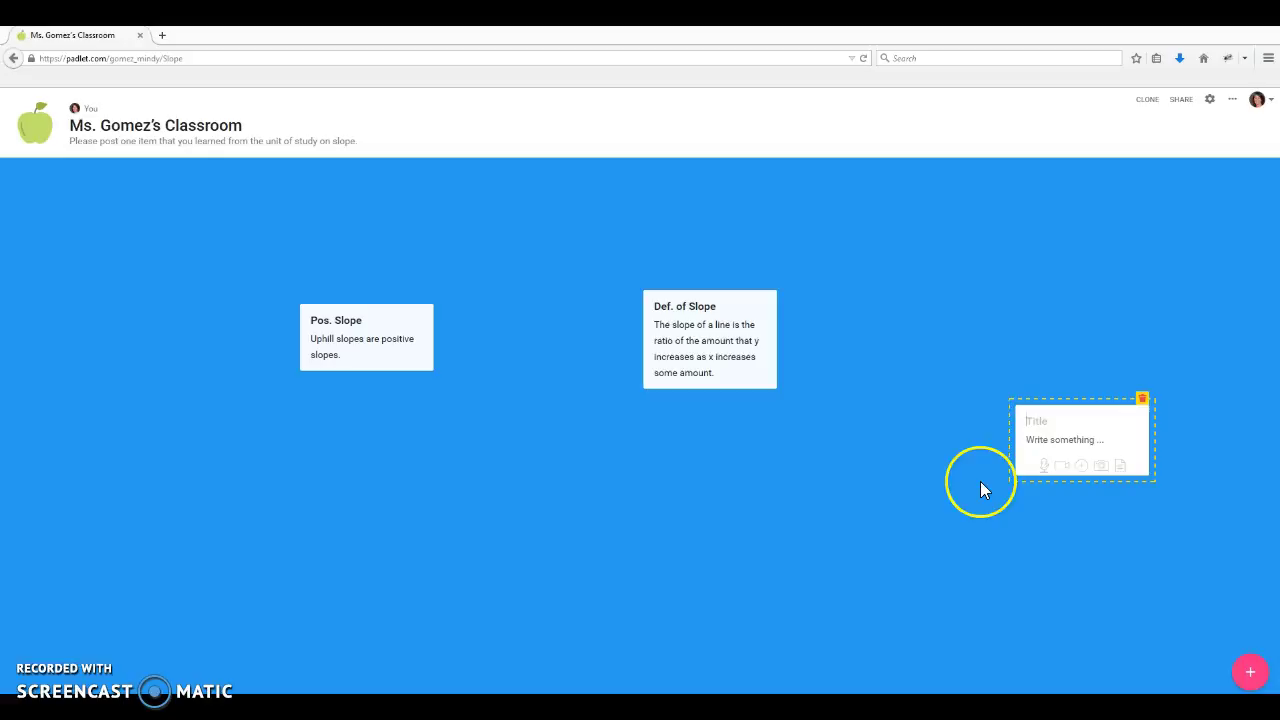
- Title the new post 'Neg. Slope' with body 'Downhill slopes are negative slopes.', bullet removed
type("Neg. Slope")
key("Tab")
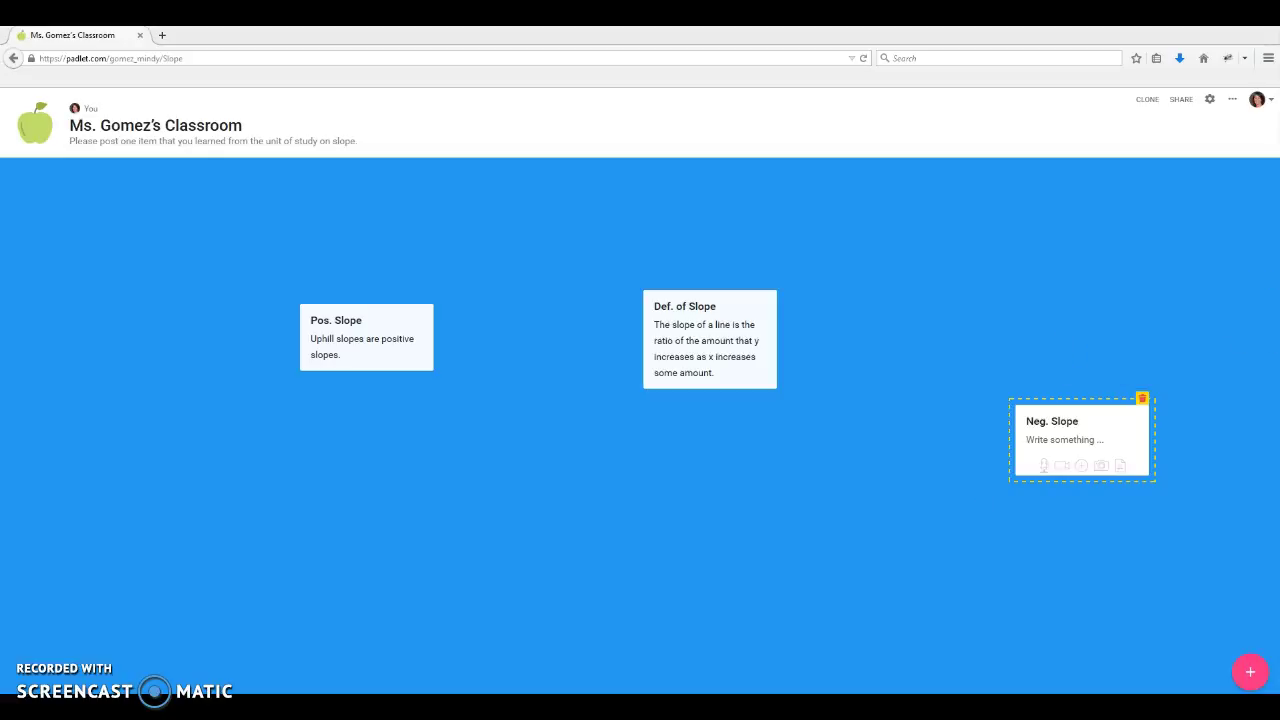
left_click(1031, 442)
type("Downhill slopes are negative slopes.")
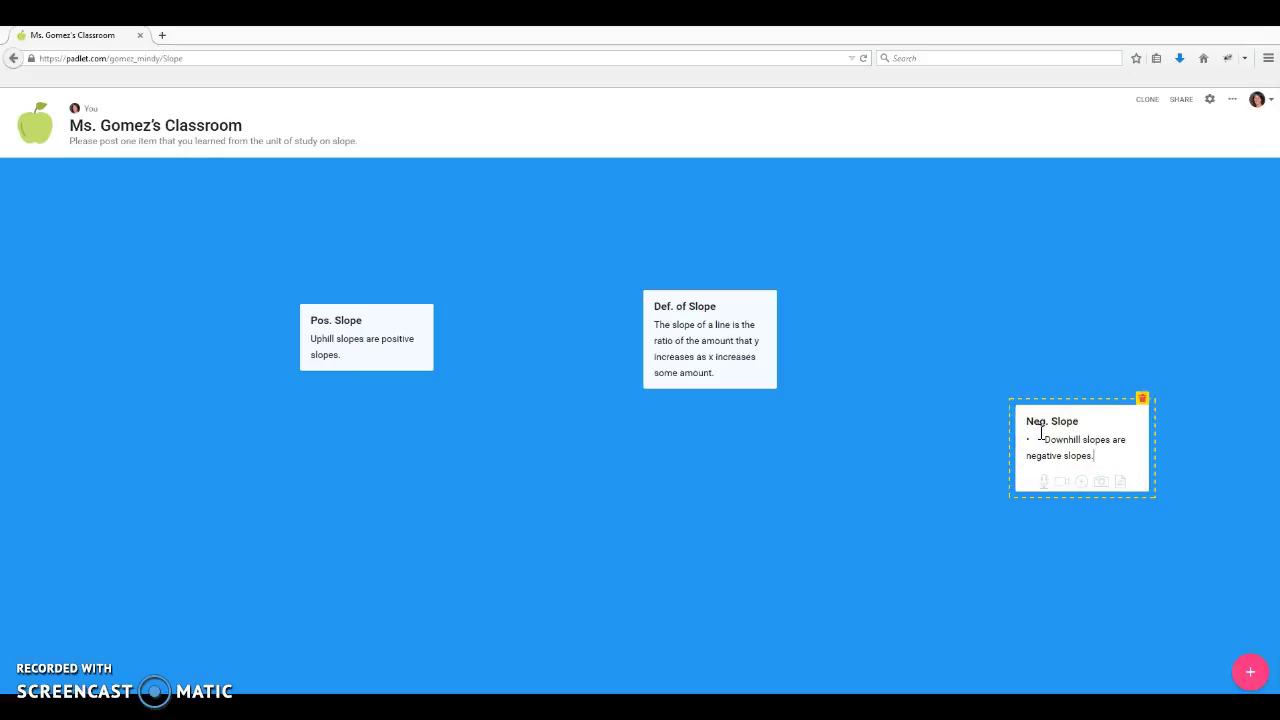
left_click_drag(1043, 441, 1052, 440)
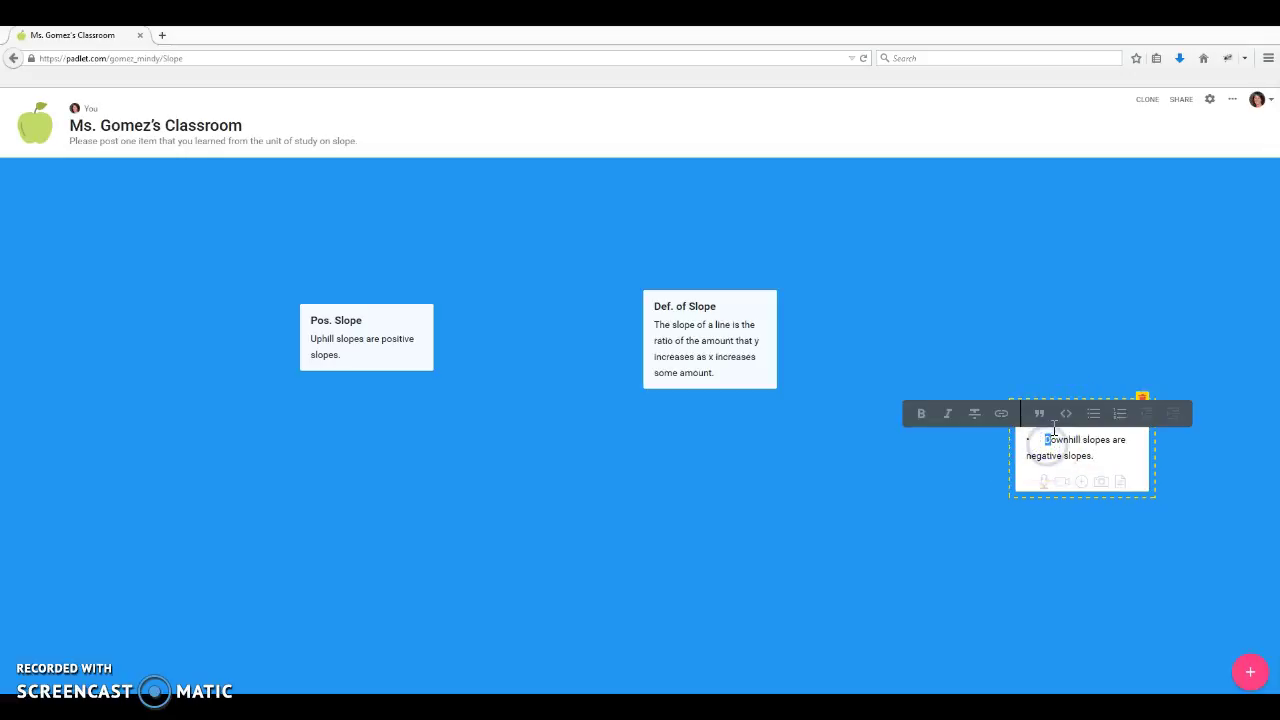
key("BackSpace")
type("D")
left_click(729, 480)
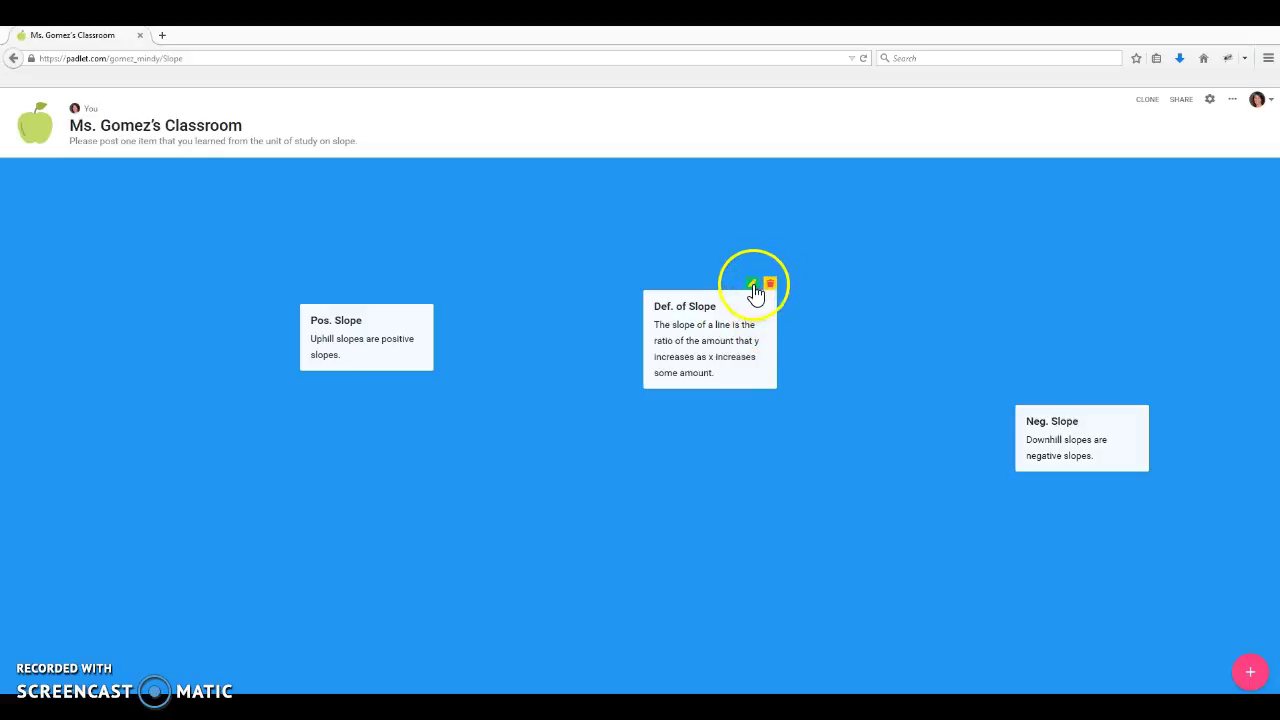
- Reopen the Def. of Slope post for editing and bring up its Add an attachment dialog
left_click(752, 284)
left_click_drag(729, 377, 634, 346)
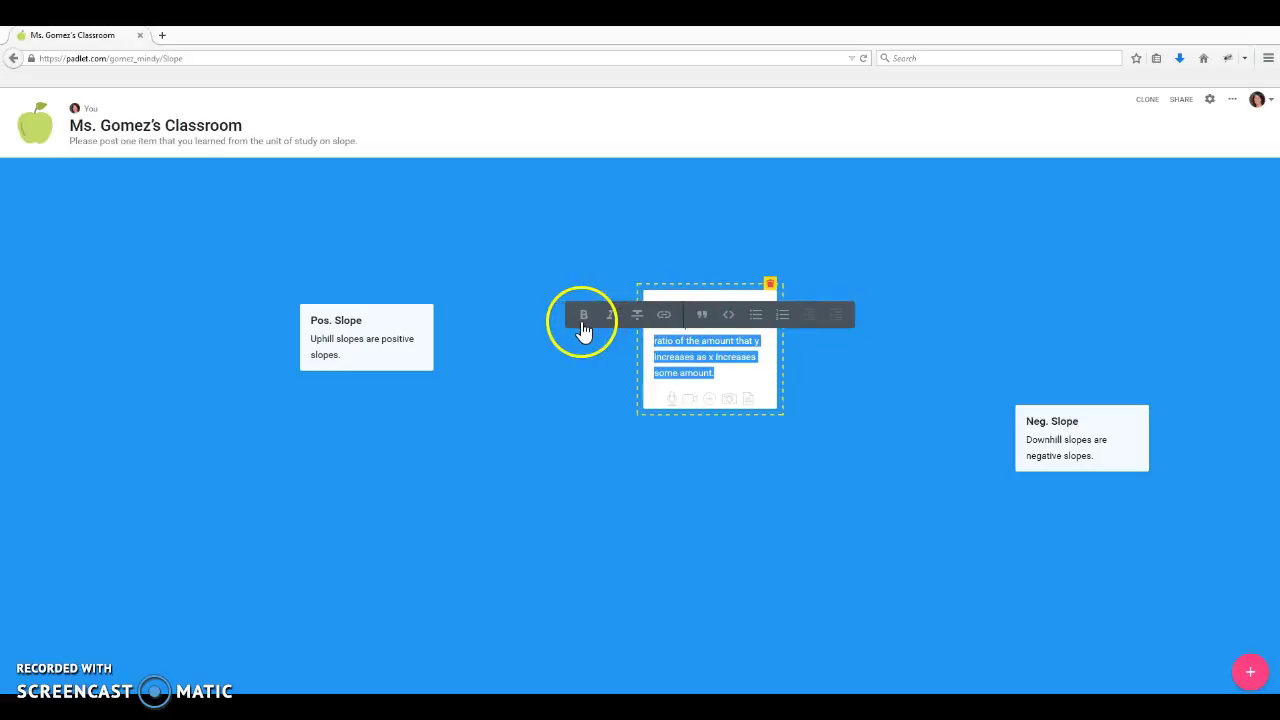
left_click(599, 369)
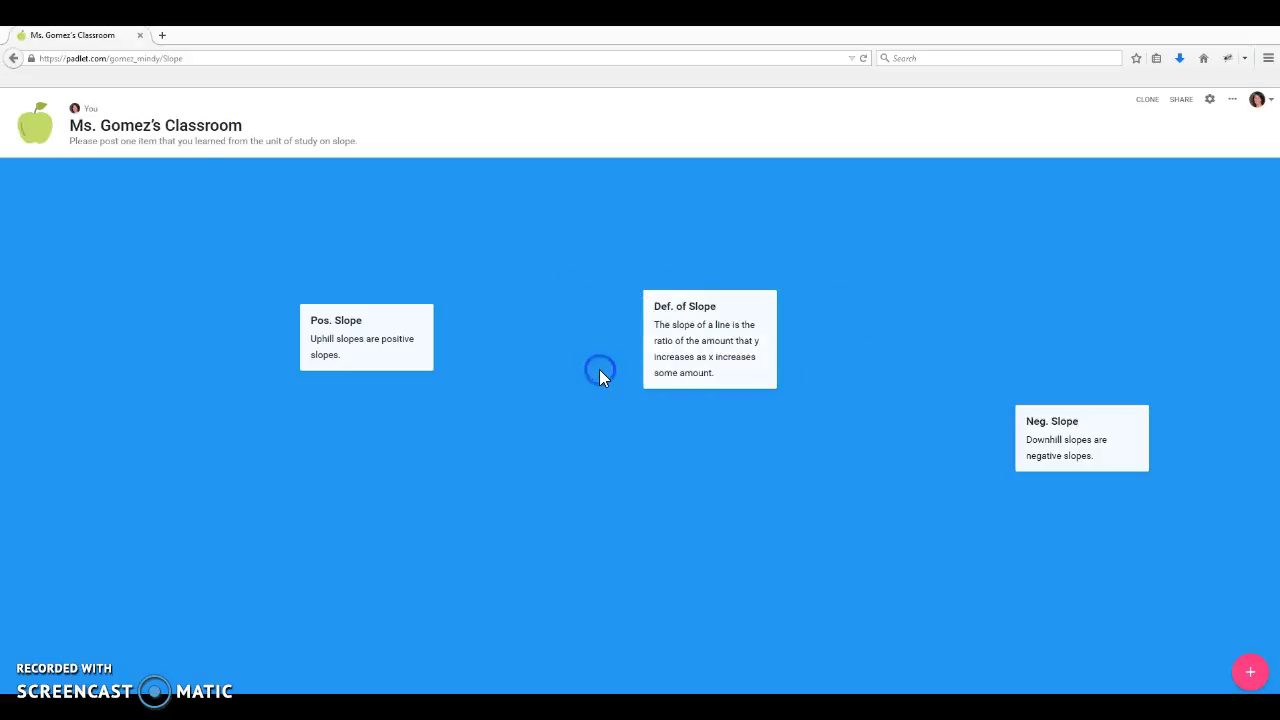
left_click(752, 284)
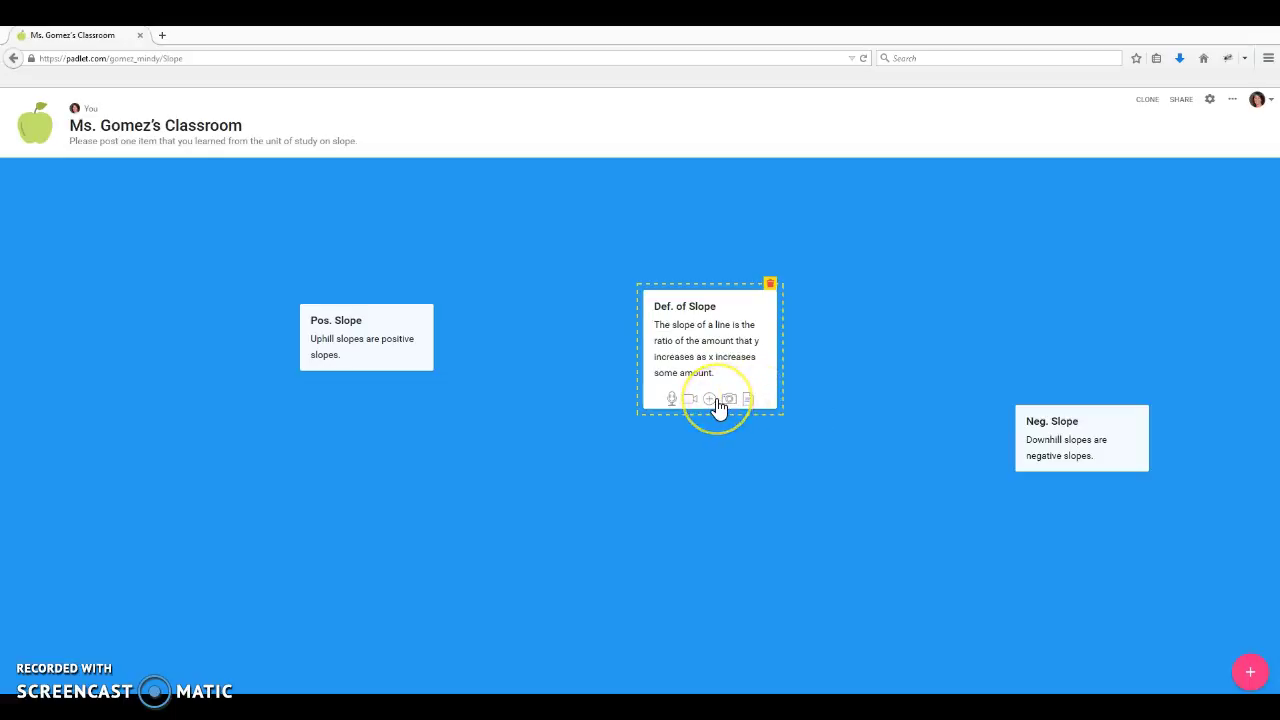
left_click(716, 402)
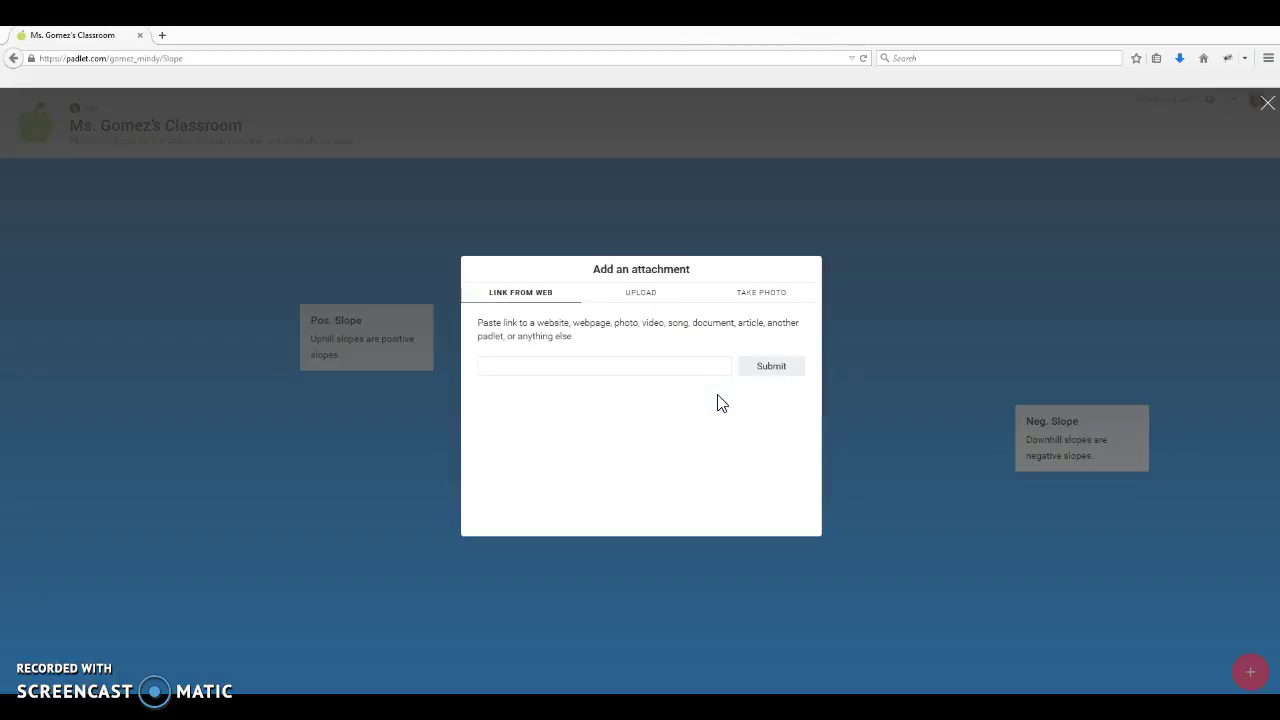
- Try the Take Photo option, dismiss the camera request, then choose Upload's file picker
left_click(645, 292)
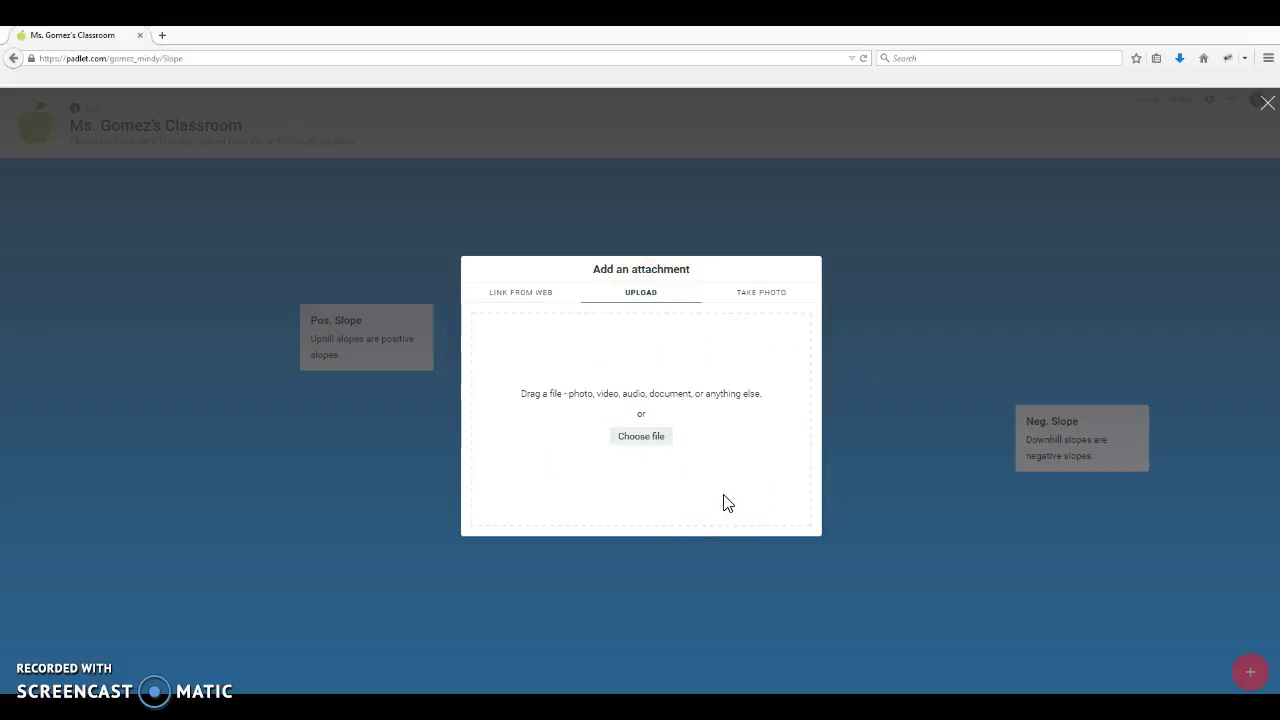
left_click(758, 300)
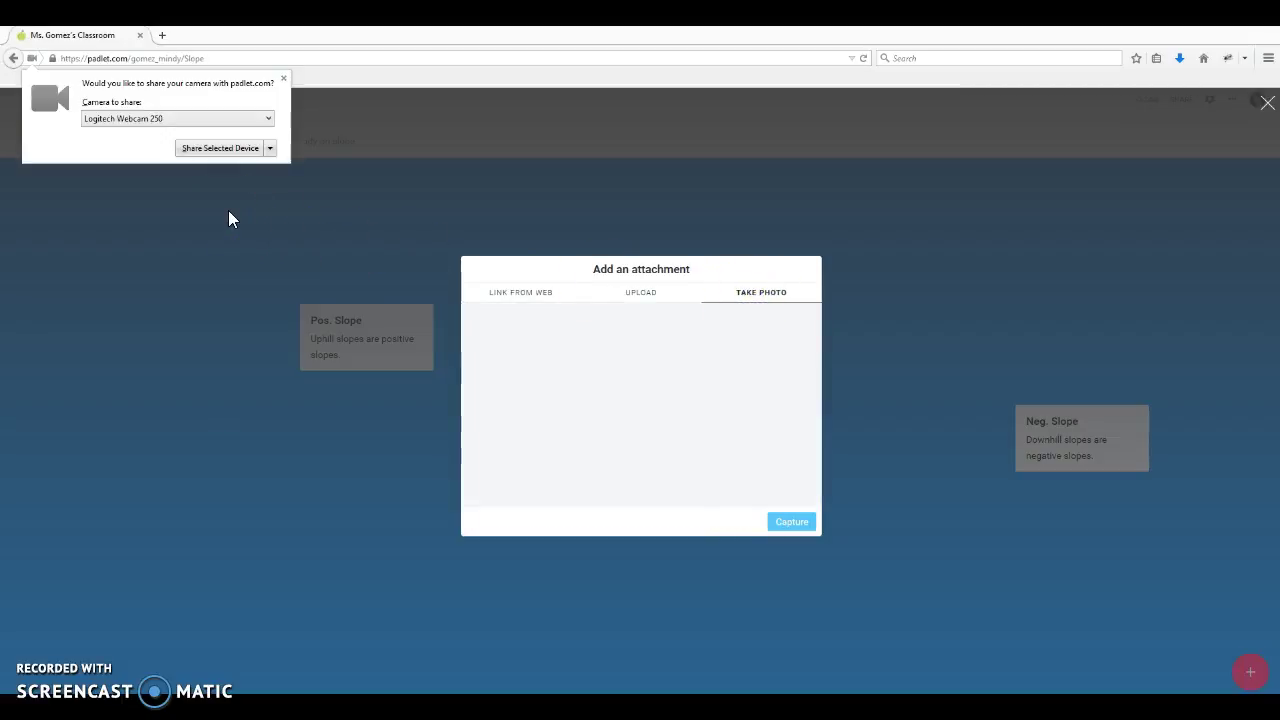
left_click(268, 122)
left_click(440, 218)
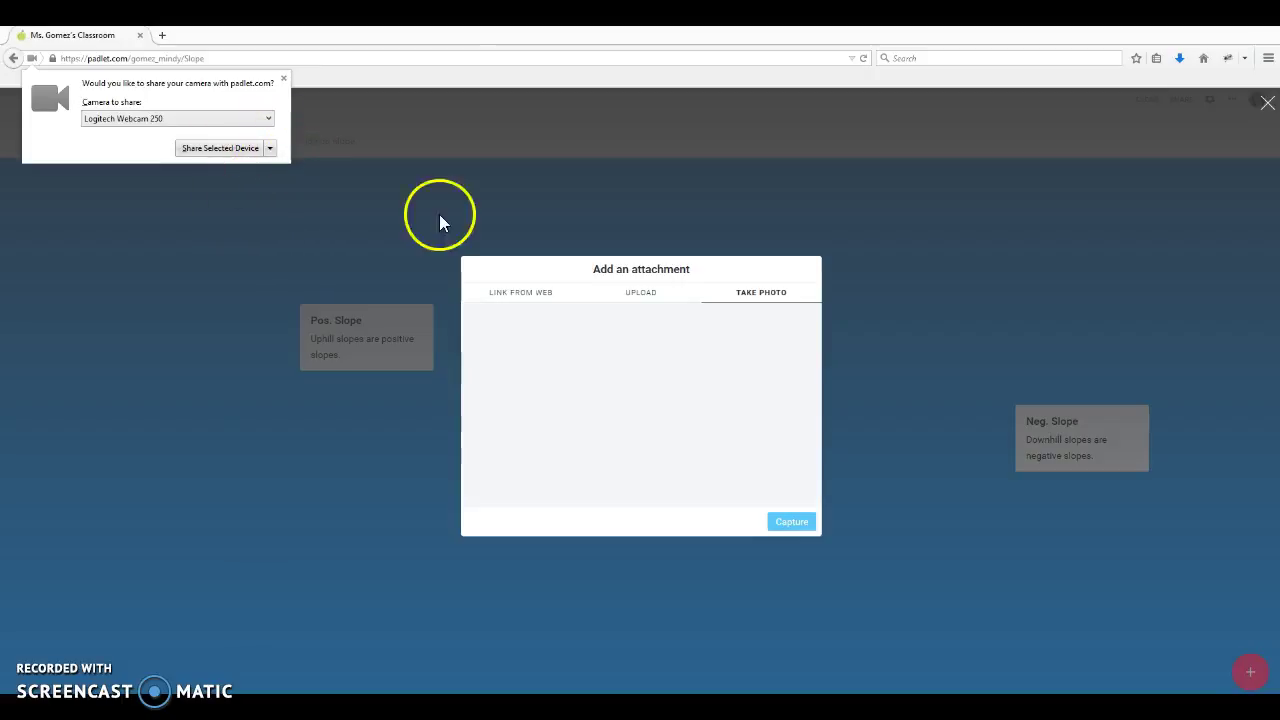
left_click(284, 78)
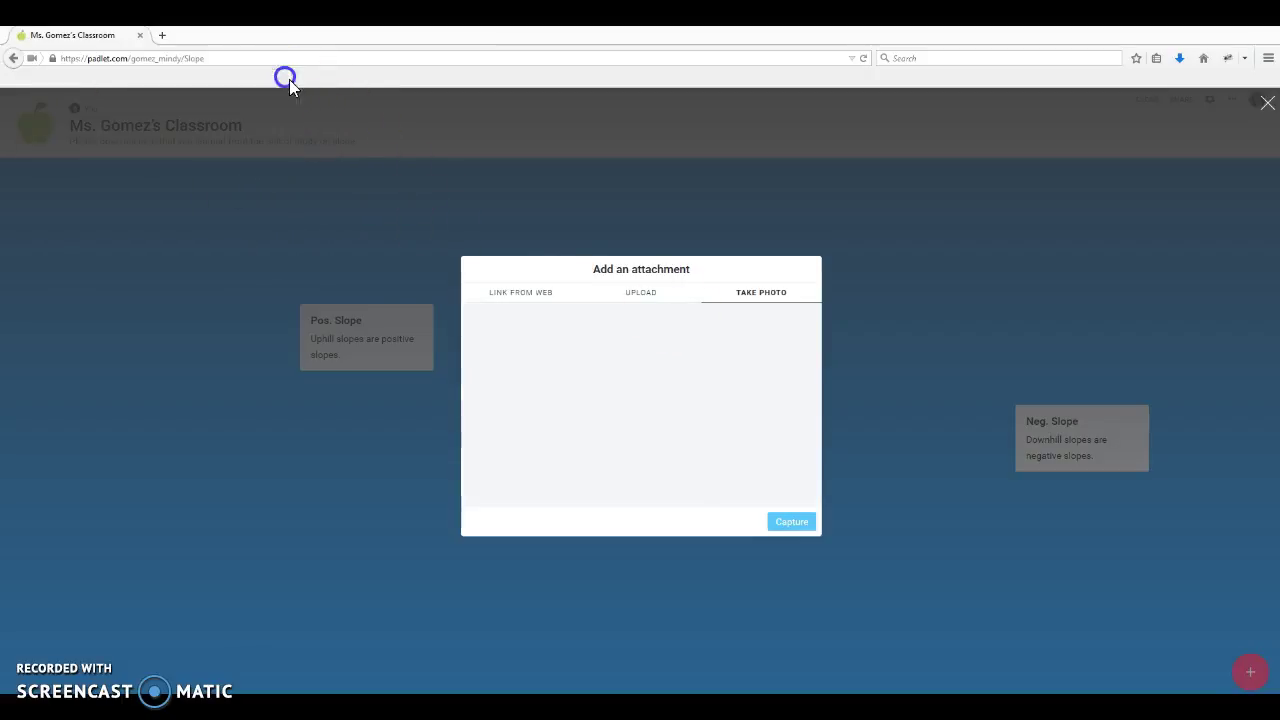
left_click(634, 302)
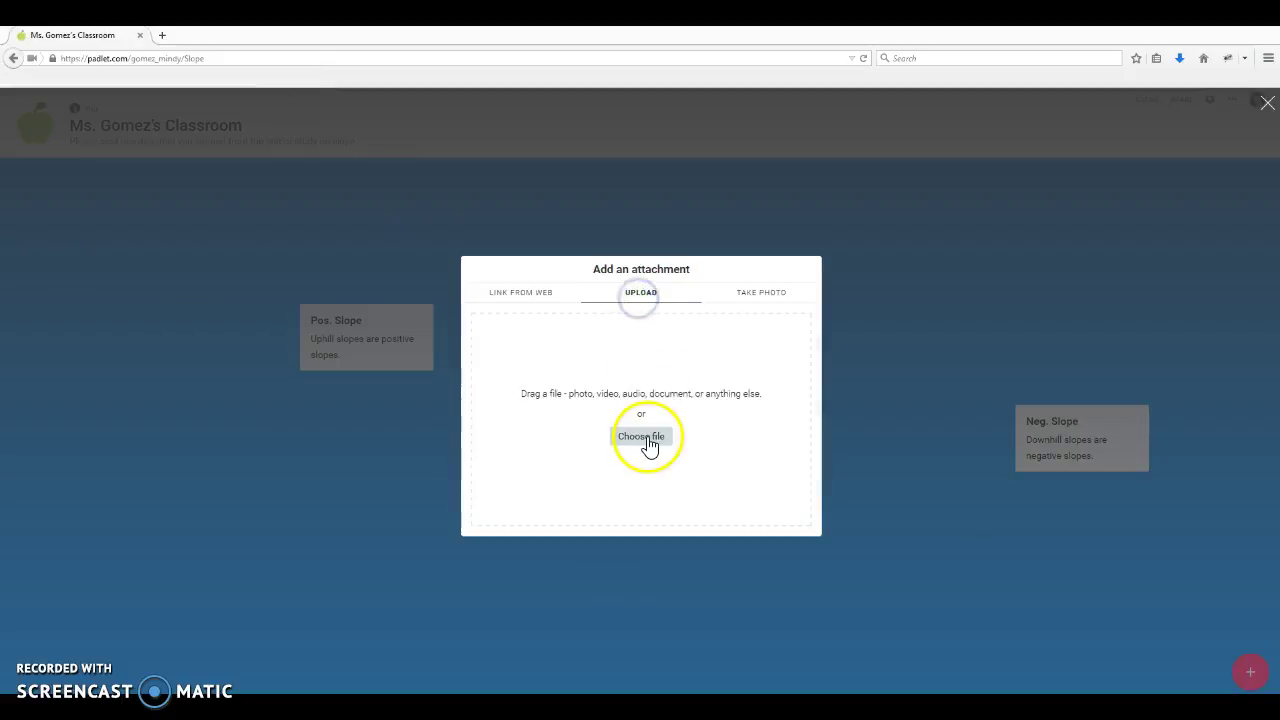
left_click(646, 440)
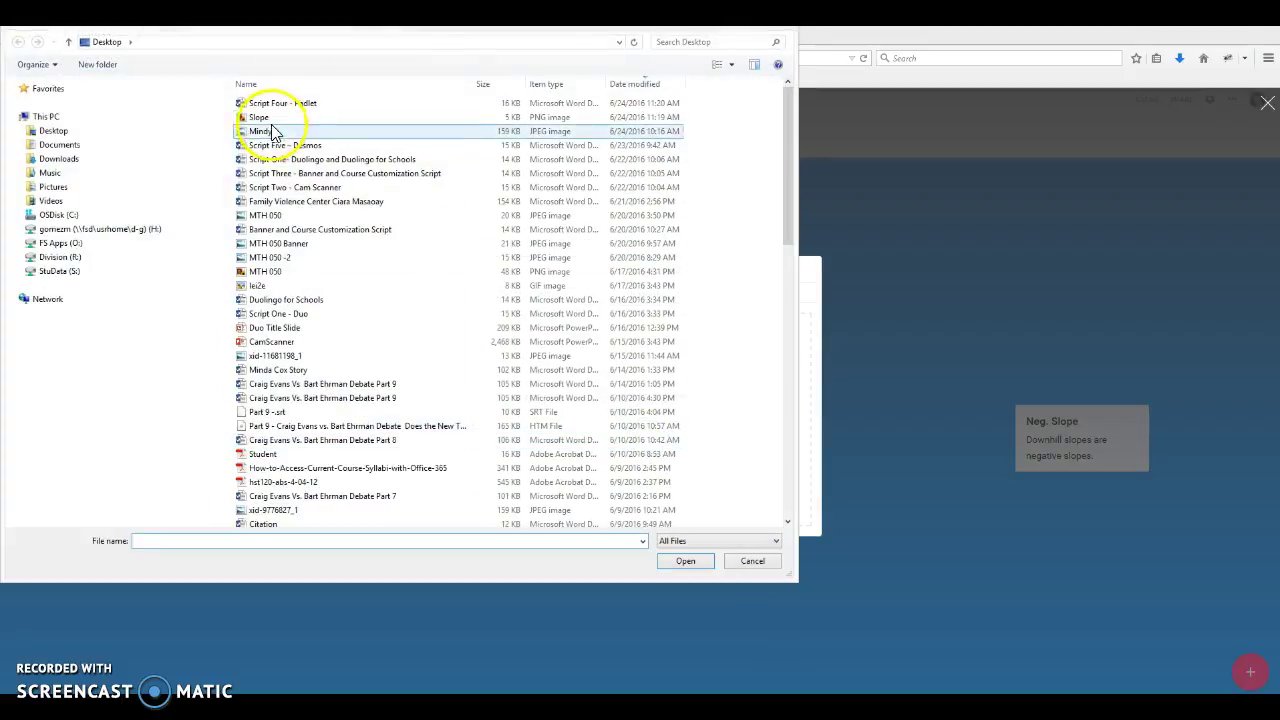
- Upload the Desktop's Slope image and accept its preview to attach the graph
left_click(261, 117)
left_click(688, 561)
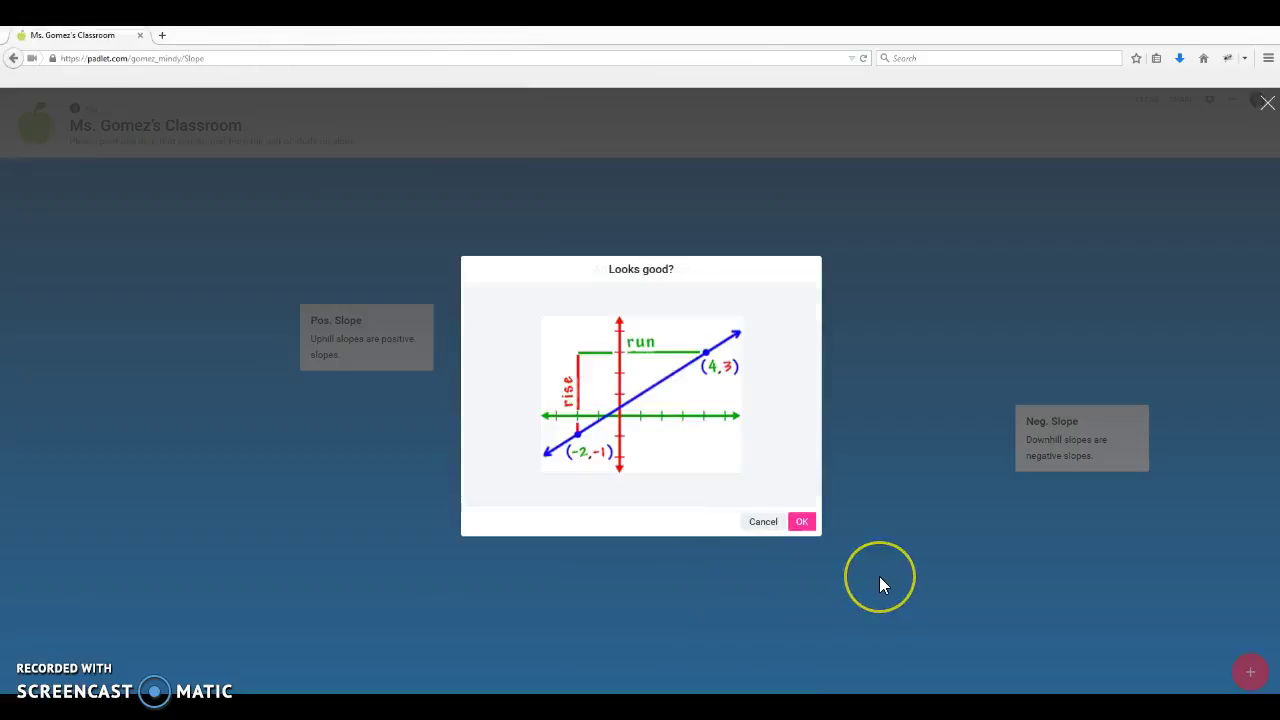
left_click(806, 523)
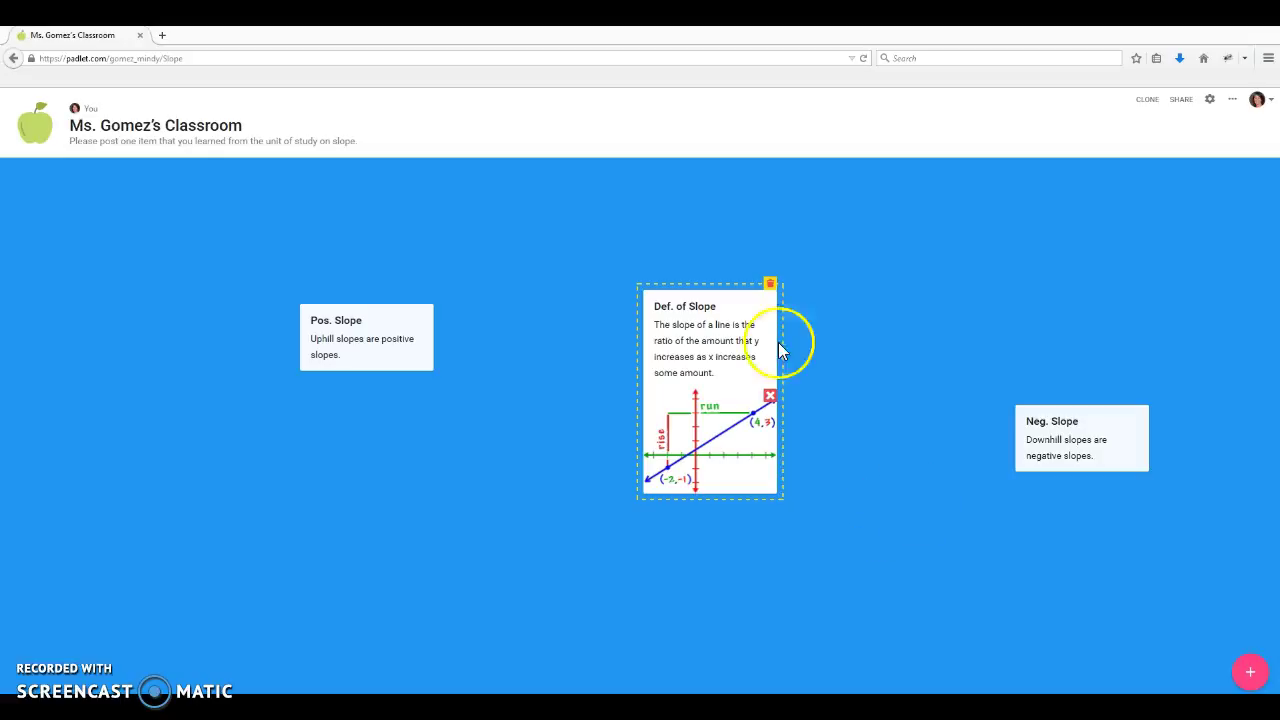
left_click(390, 360)
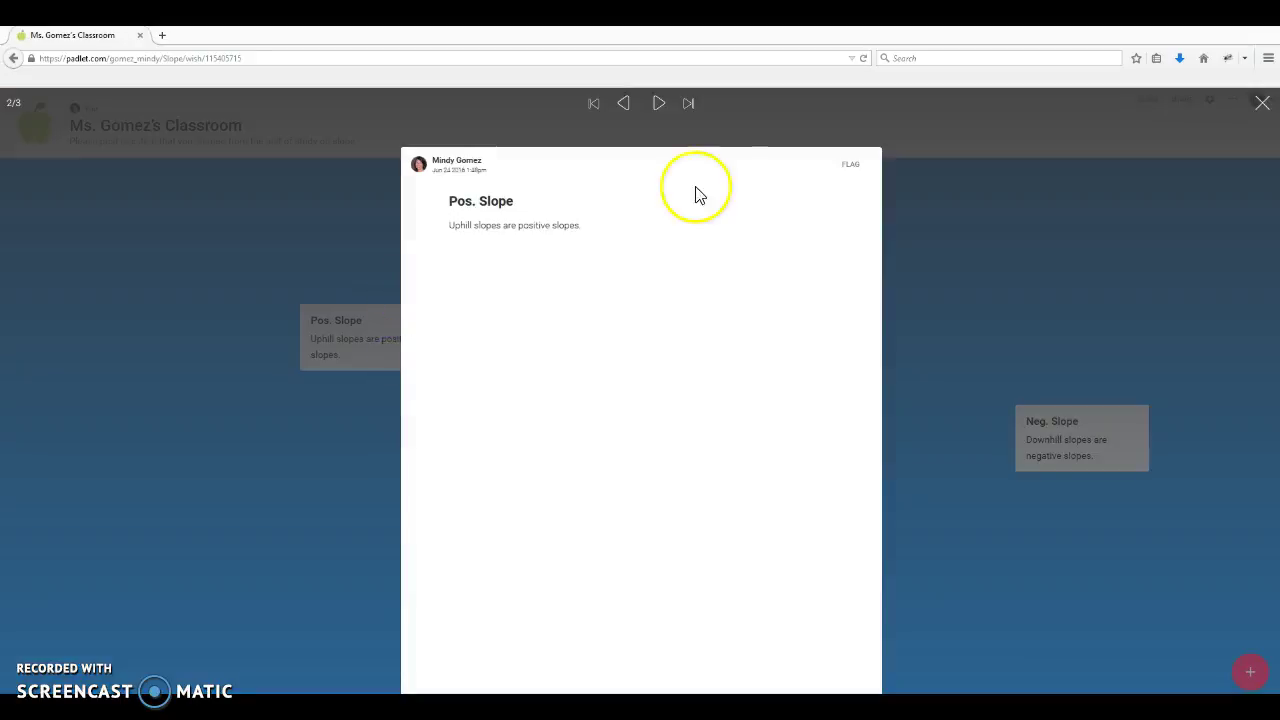
left_click(980, 229)
left_click(409, 296)
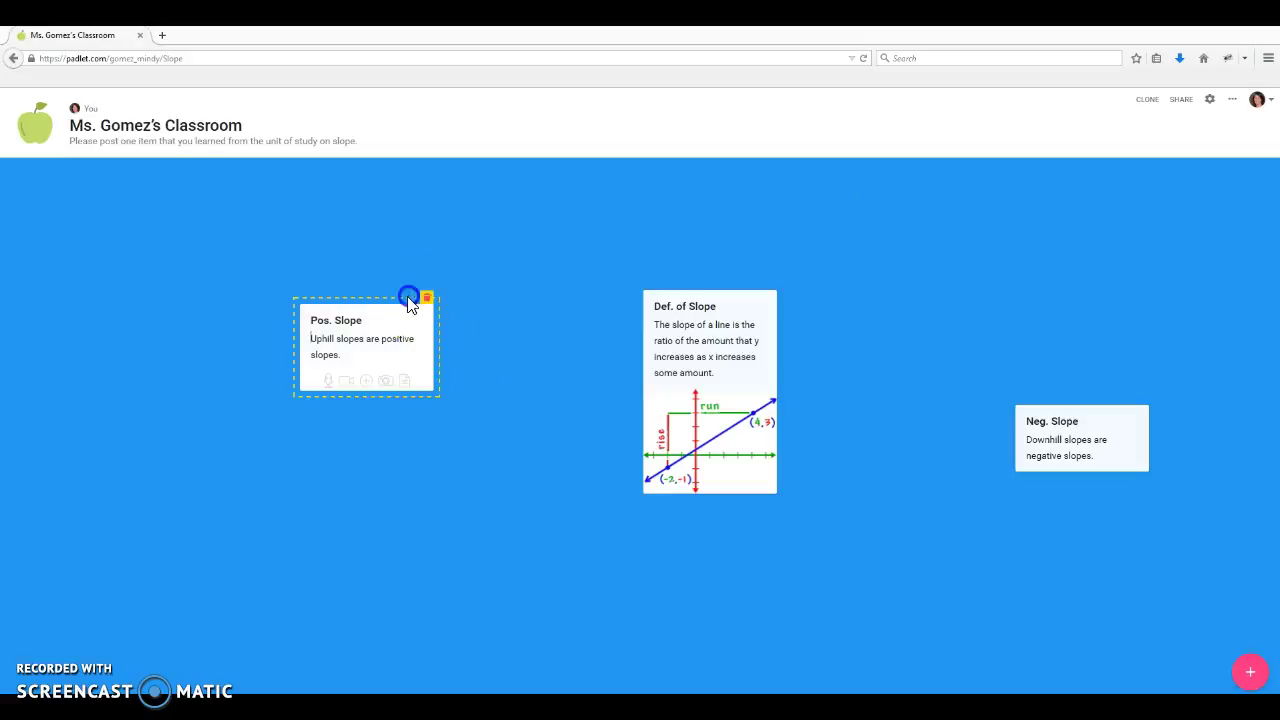
left_click(377, 385)
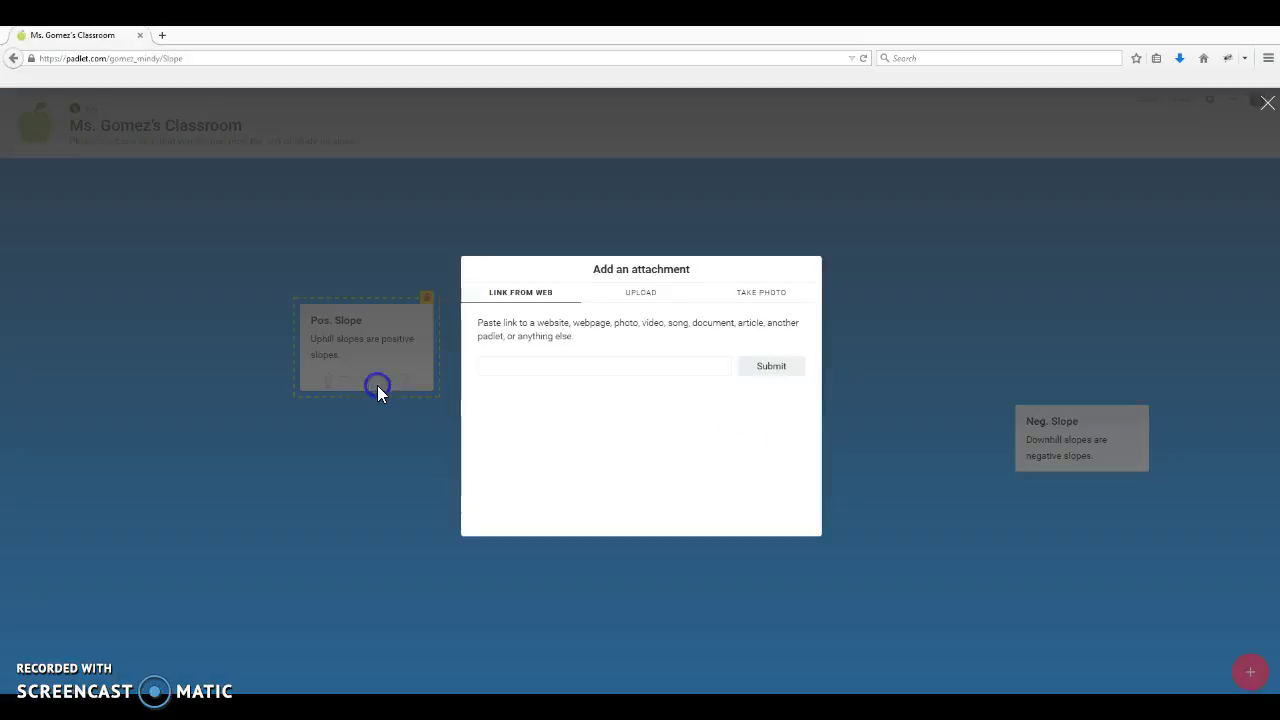
left_click(643, 294)
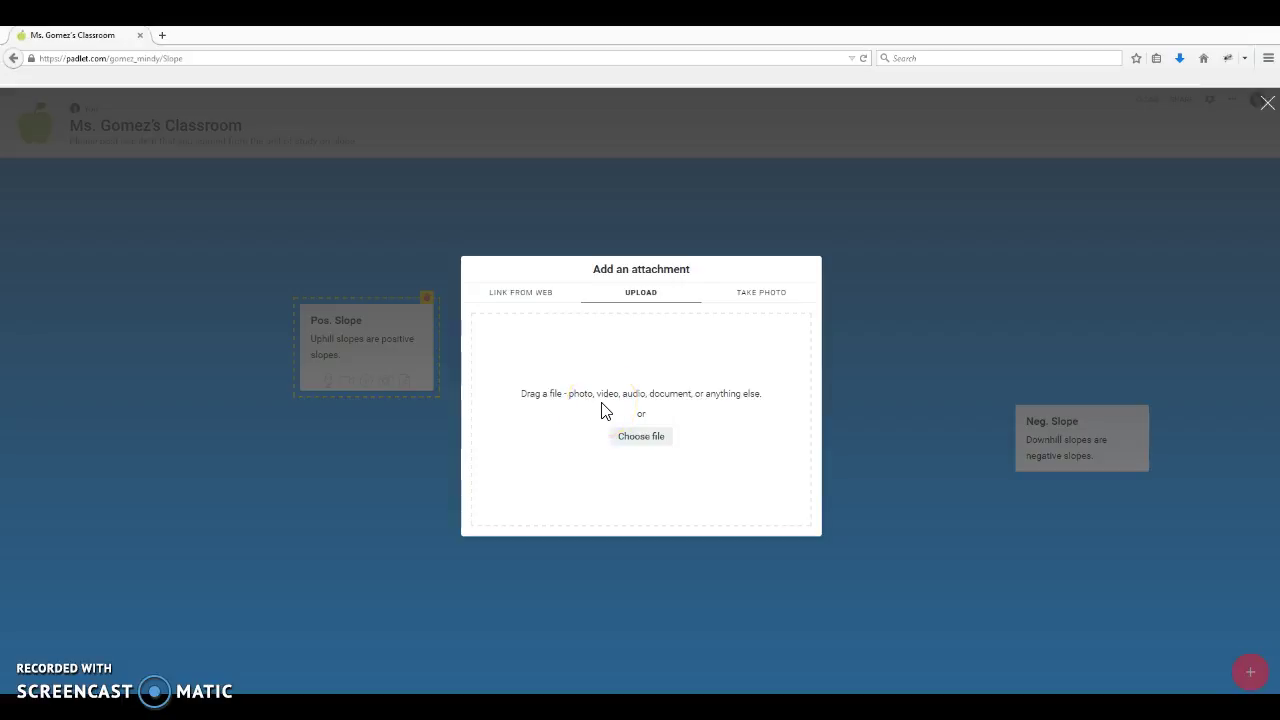
left_click(883, 314)
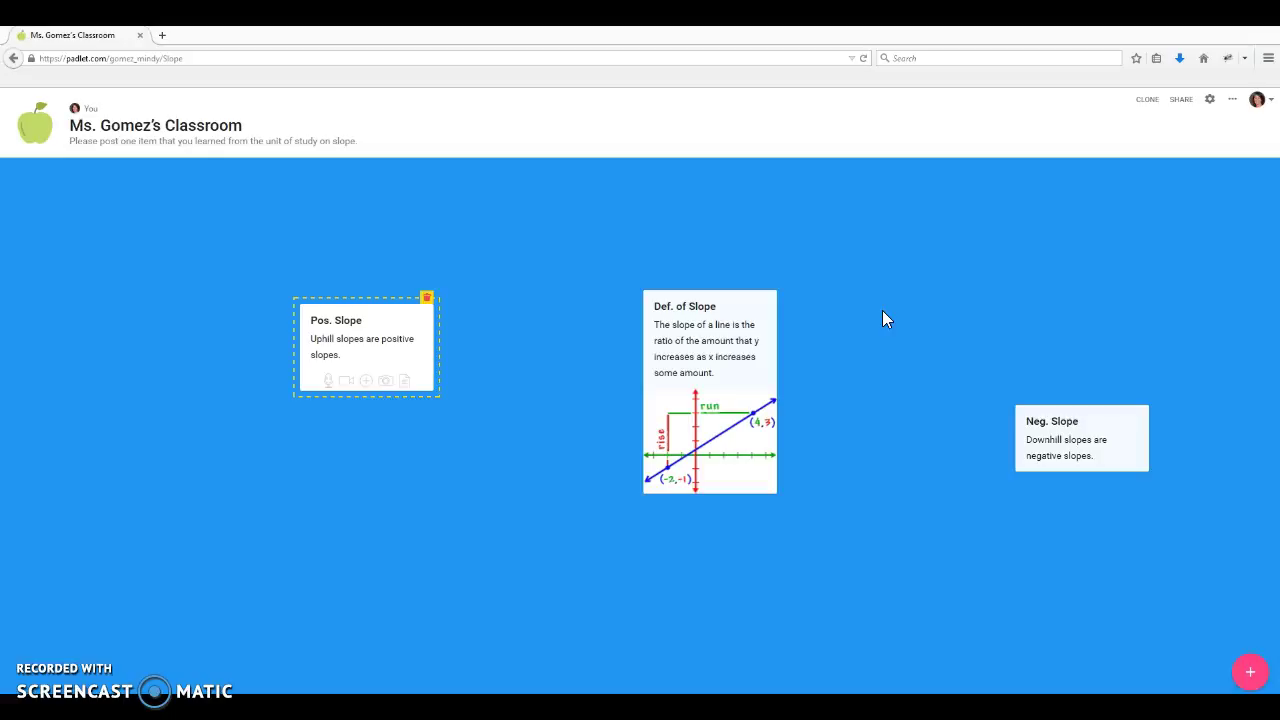
left_click(518, 395)
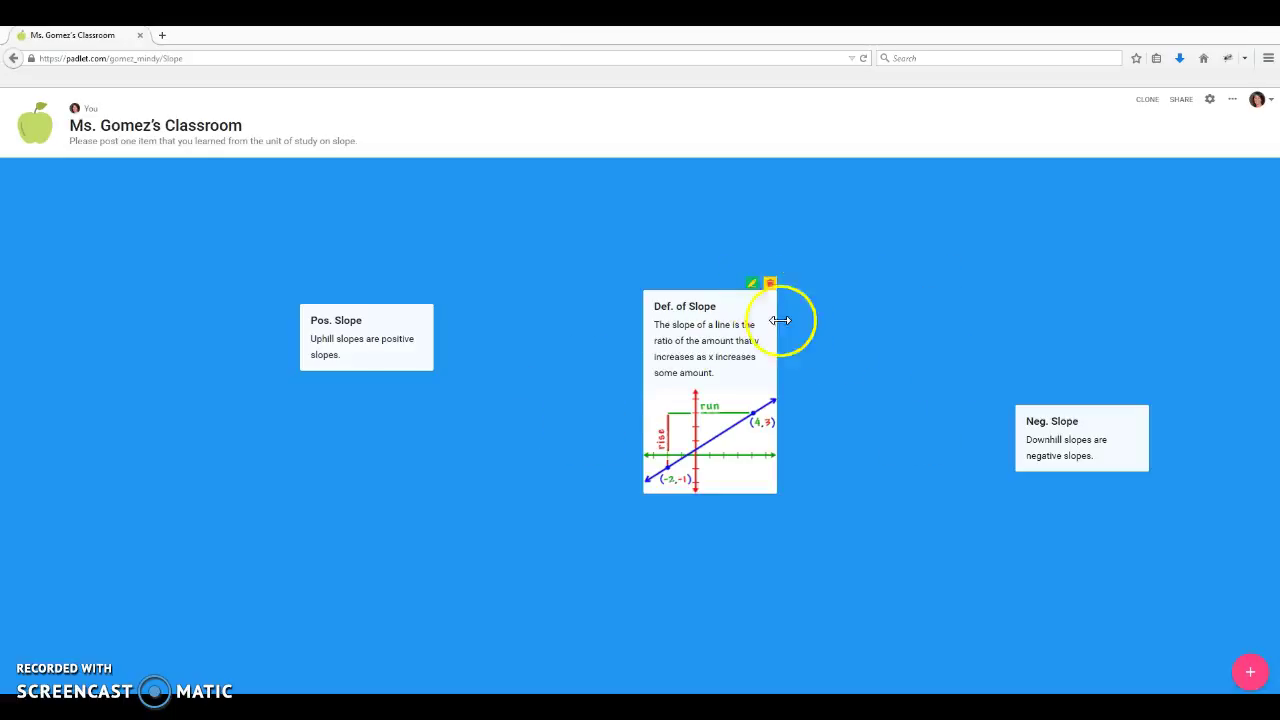
left_click(721, 372)
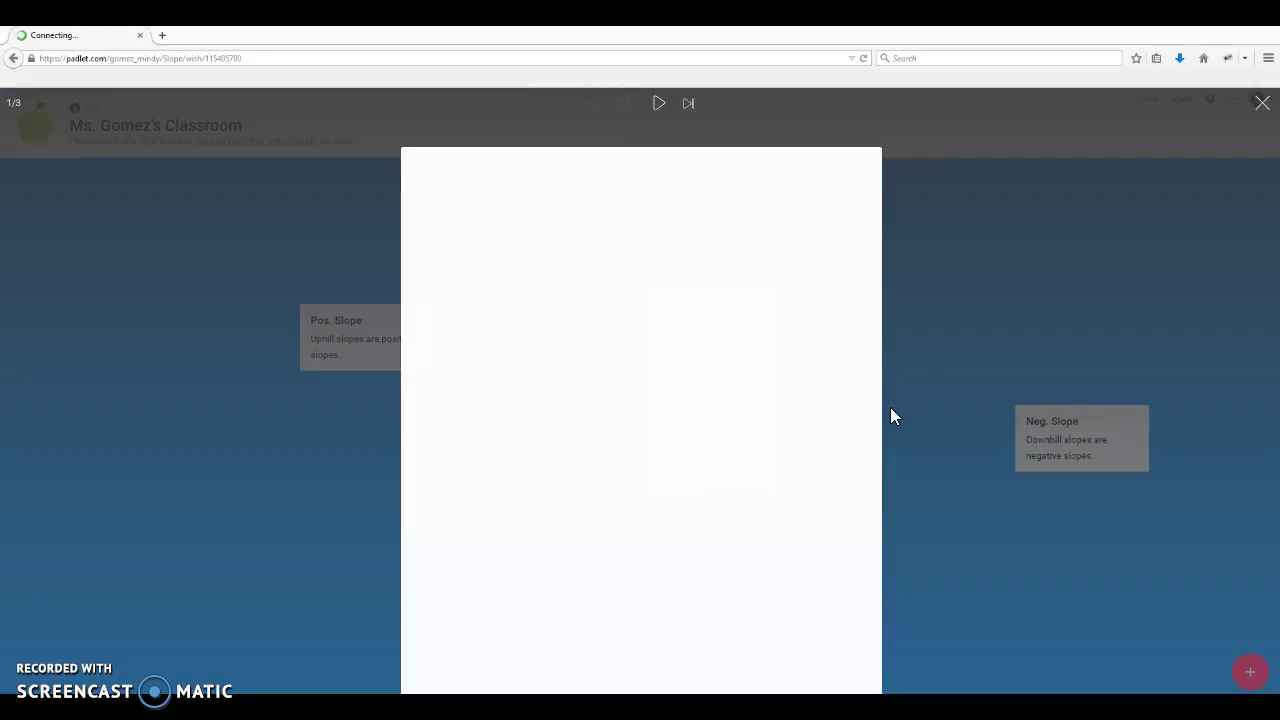
left_click(965, 346)
left_click(925, 447)
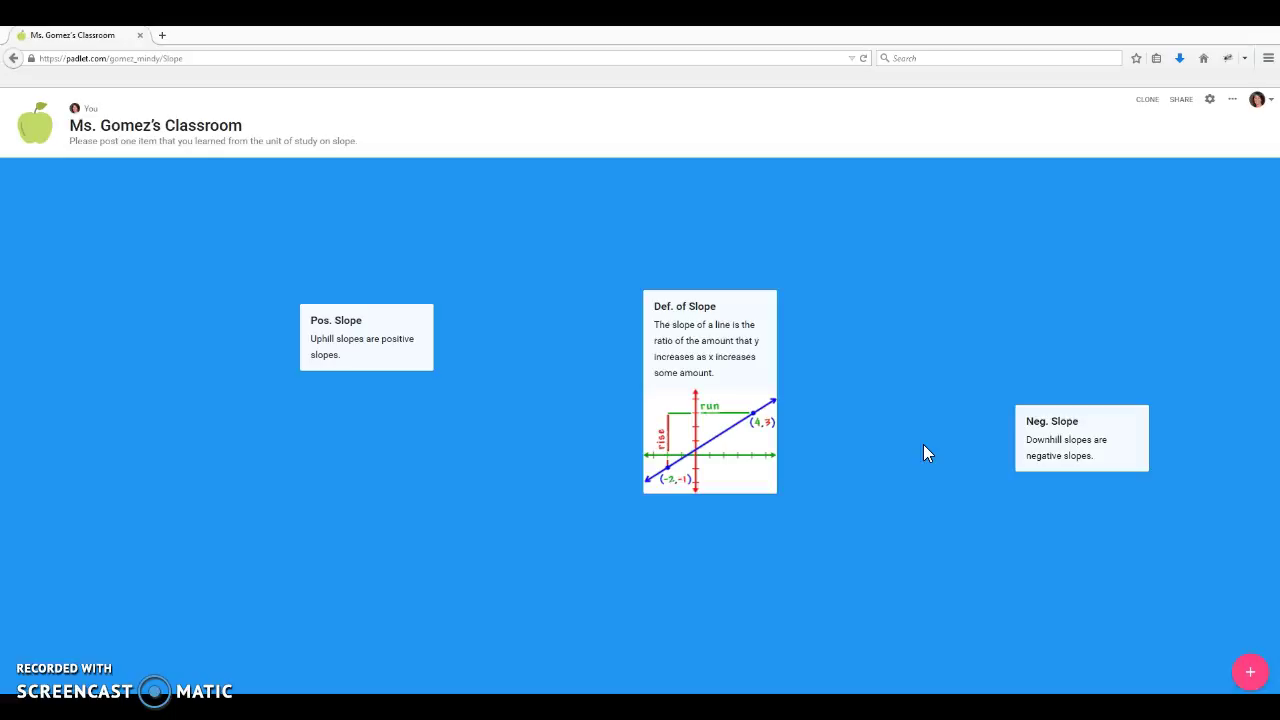
- Create a new post and paste $$(\frac{a}{x} )^2 $$ into its body so (a/x)² renders
left_click(814, 449)
double_click(388, 488)
left_click(476, 500)
left_click(474, 522)
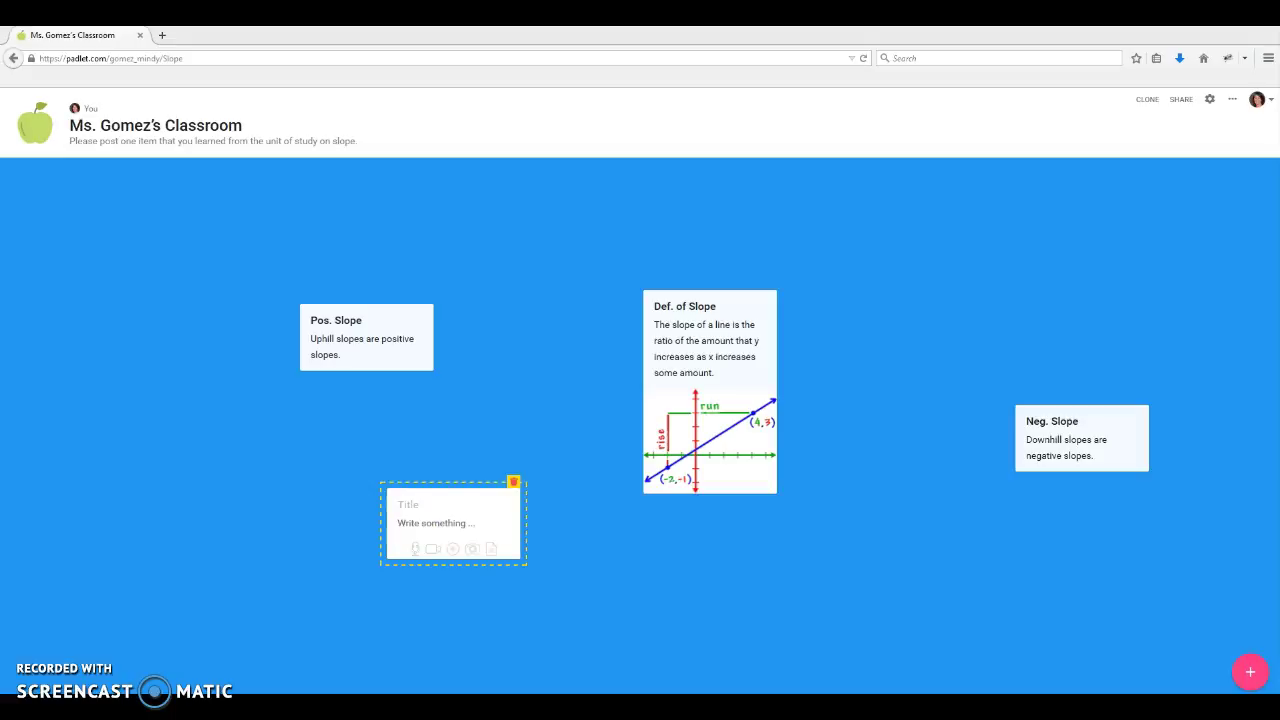
left_click(420, 506)
left_click(421, 516)
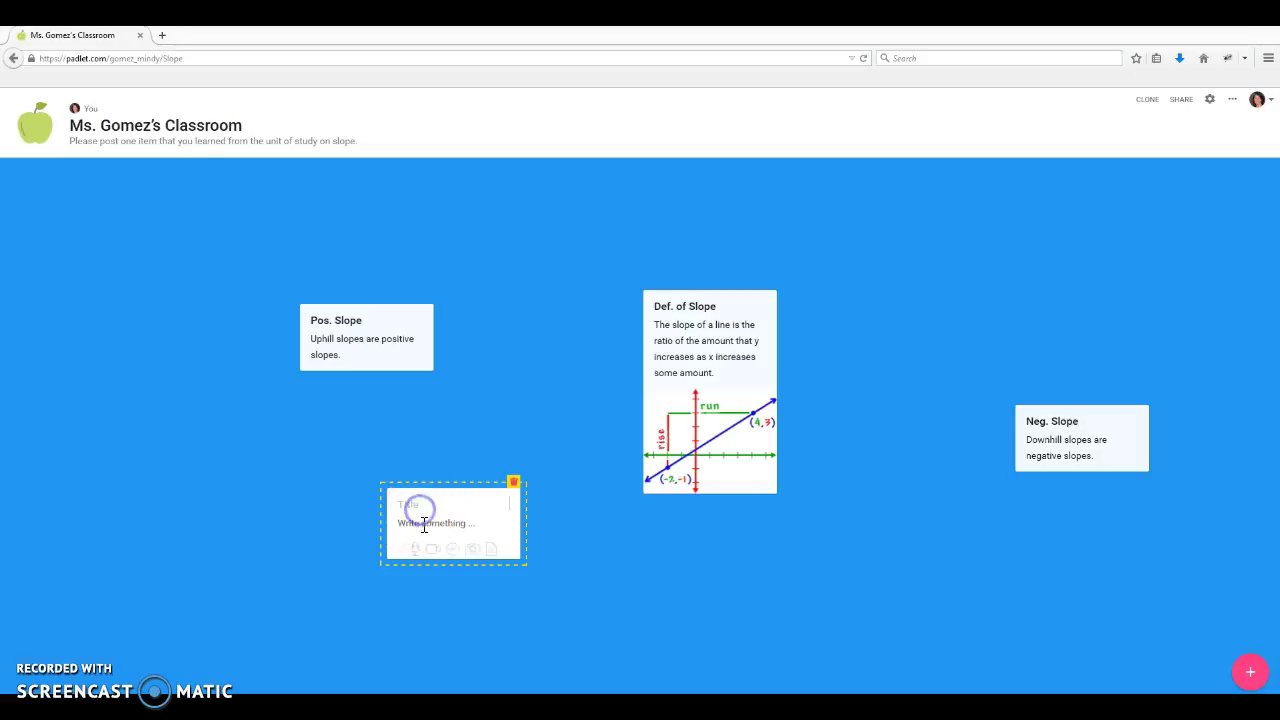
type("$$(\\frac{a}{x} )^2 $$")
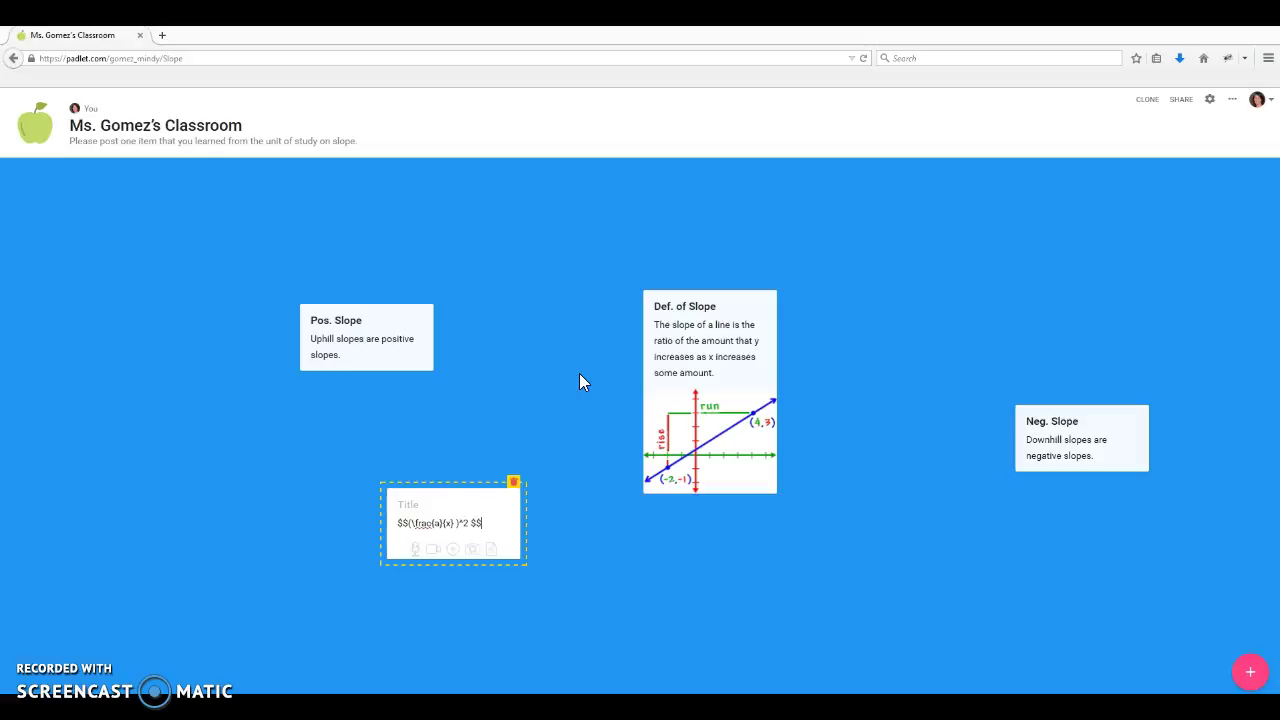
left_click(579, 373)
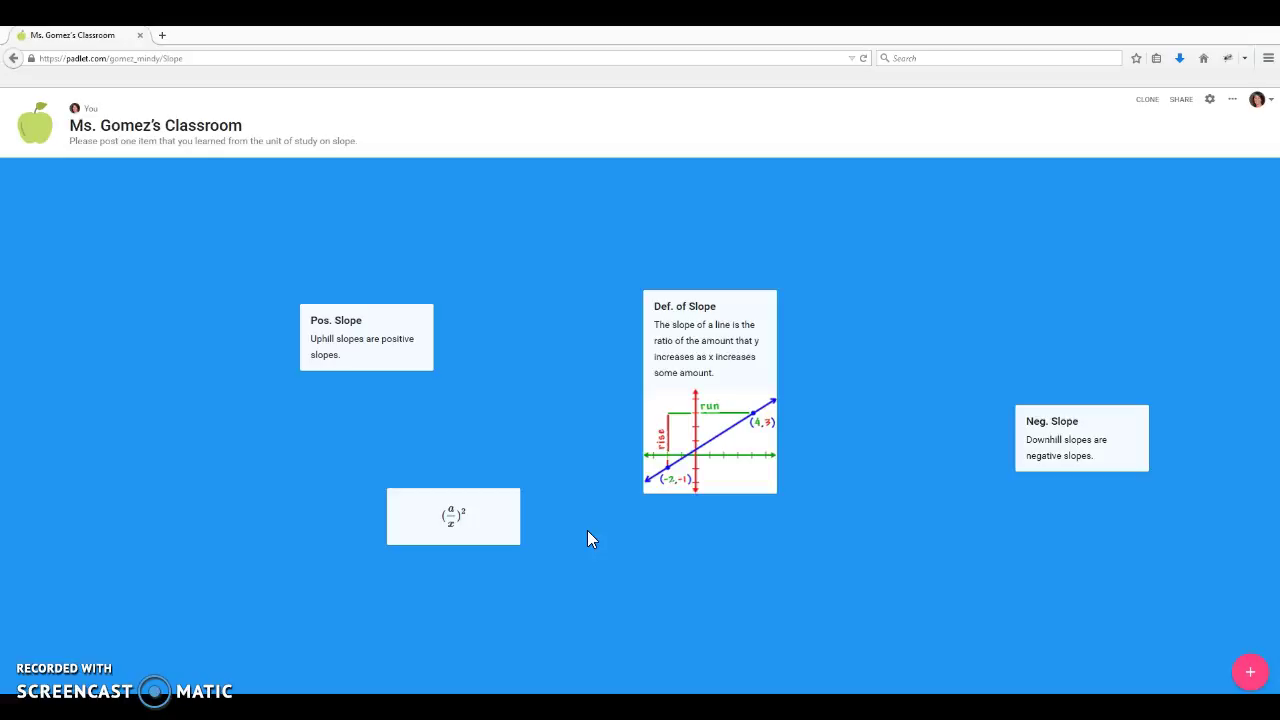
left_click(1211, 103)
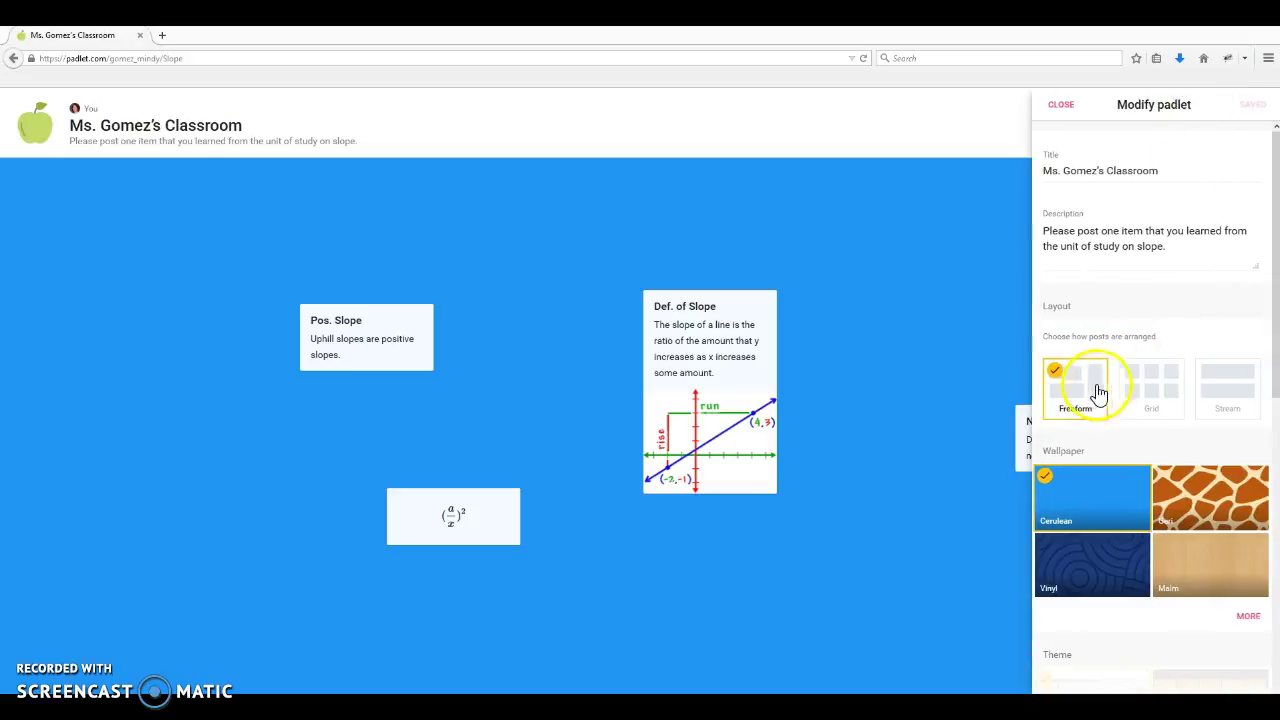
- Preview Grid and Stream layouts, keep Freeform, and drag the Neg. Slope post further left
left_click(1164, 393)
left_click(1229, 394)
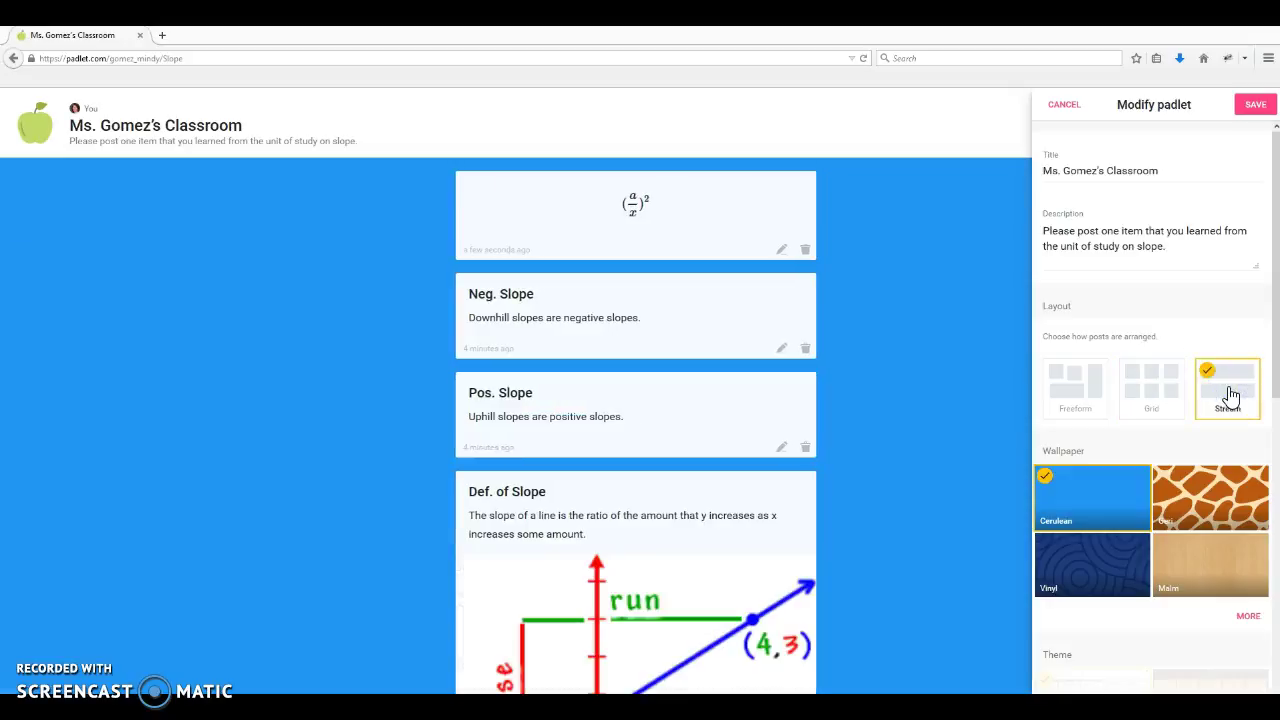
left_click(1088, 390)
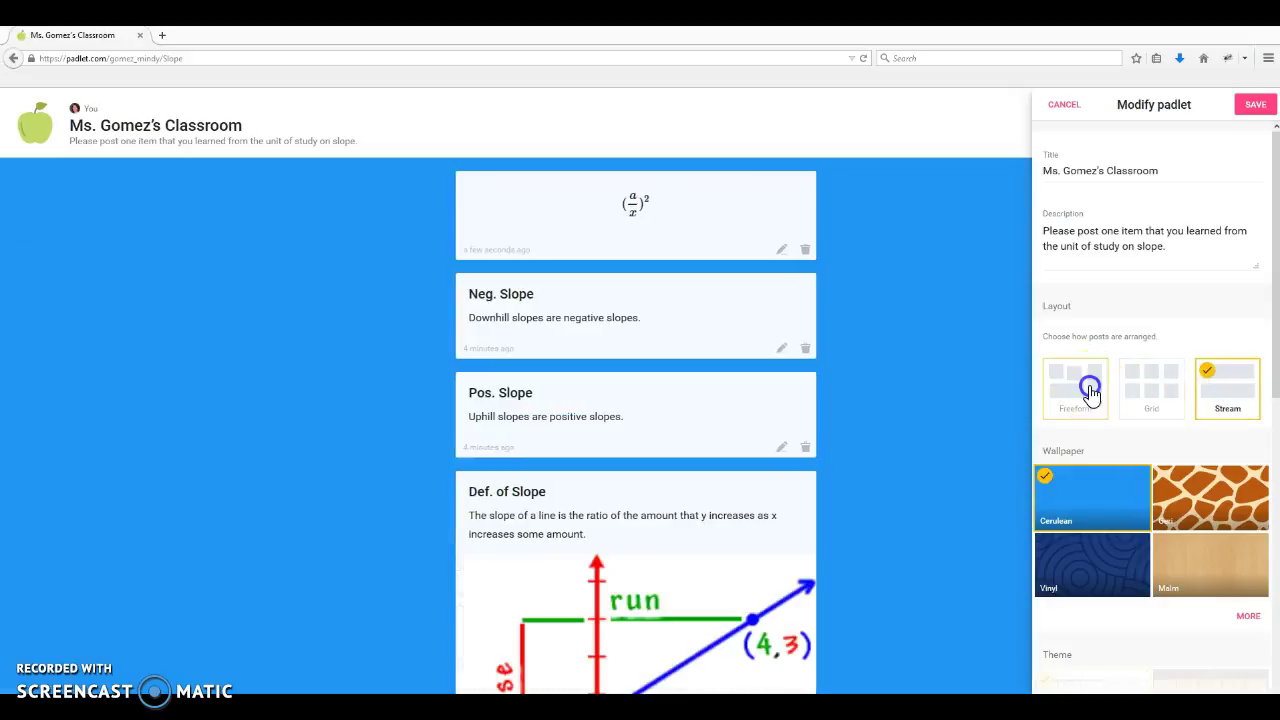
left_click(1063, 105)
left_click_drag(1071, 451, 303, 305)
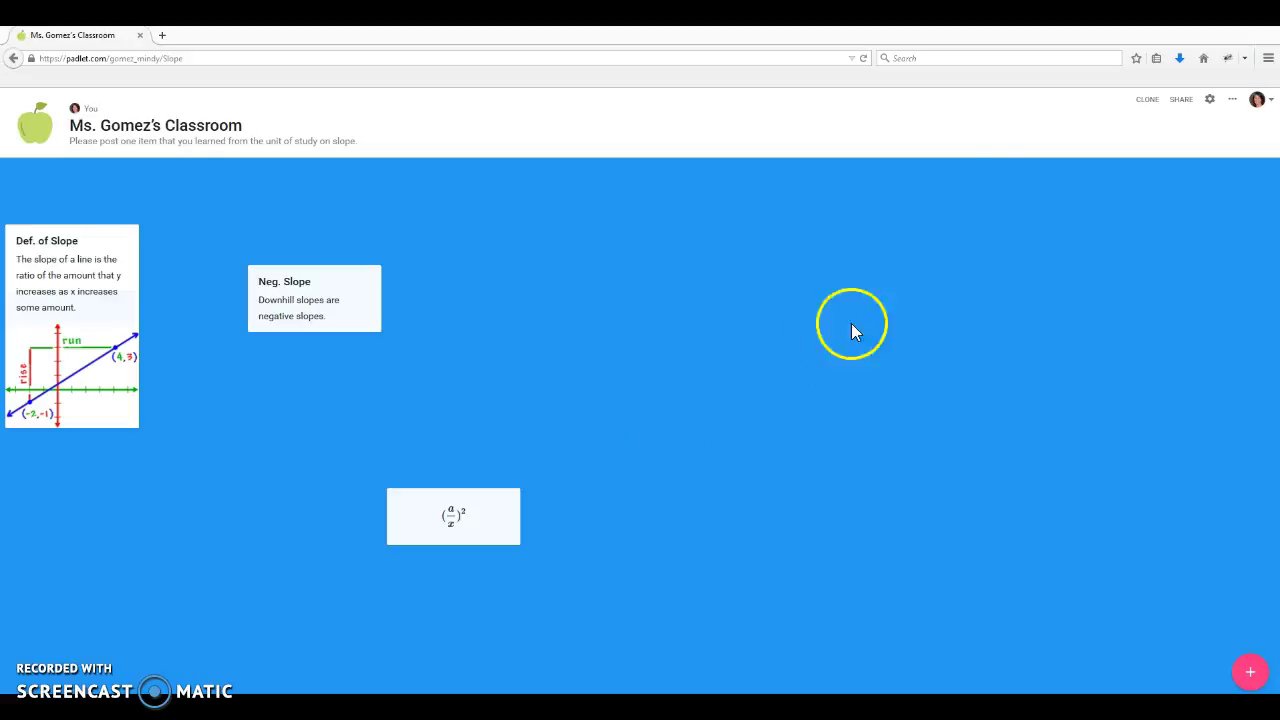
left_click(1181, 99)
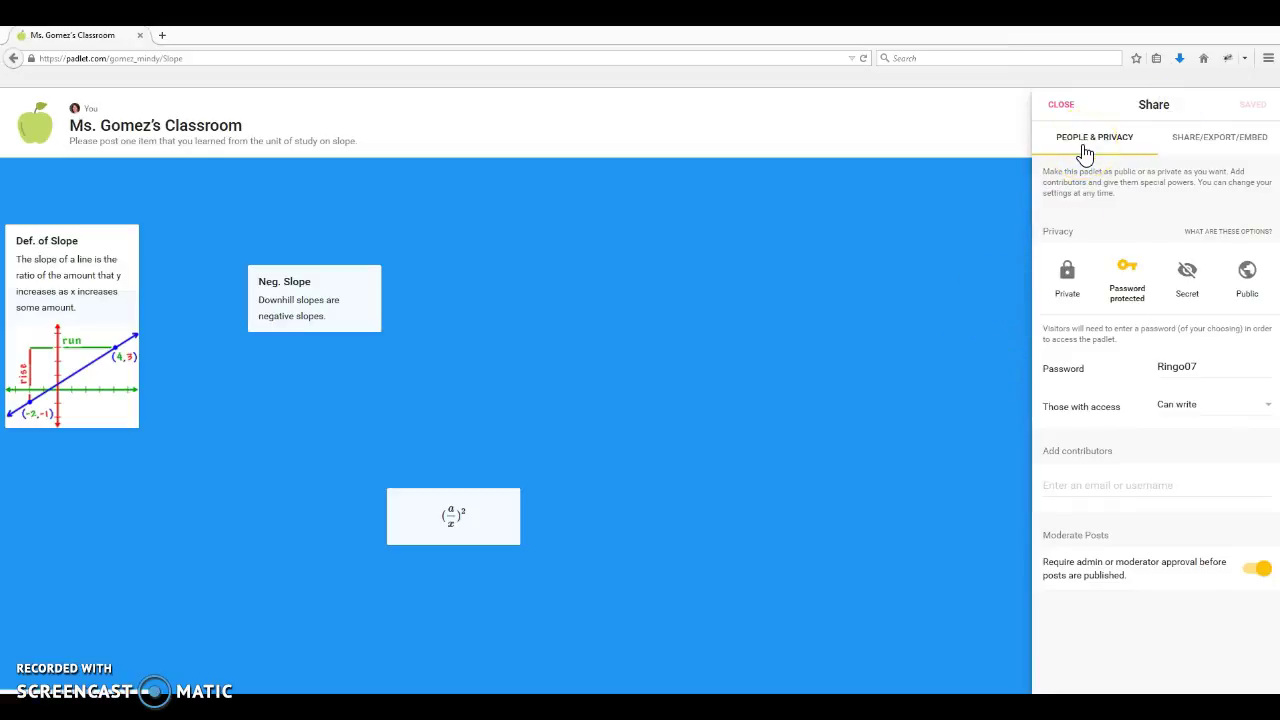
- Choose Email under the SHARE/EXPORT/EMBED options to draft a message with the board link
left_click(1227, 144)
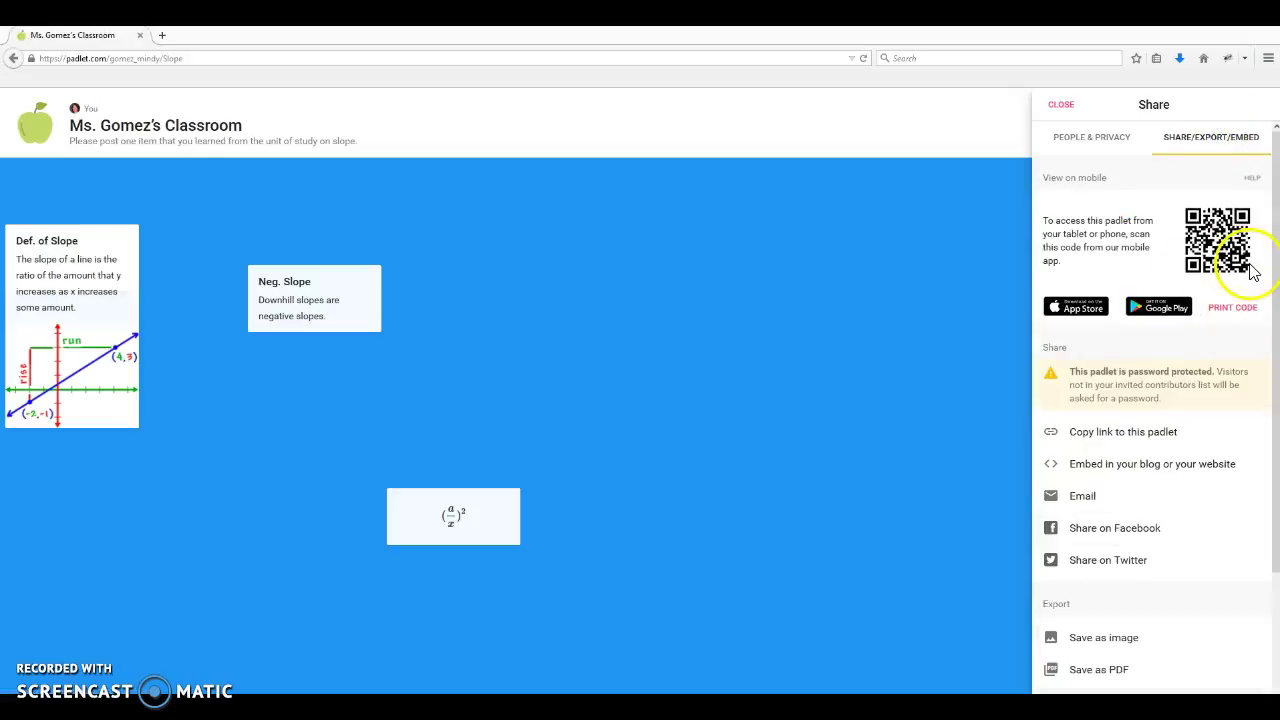
scroll(1245, 437, "down", 2)
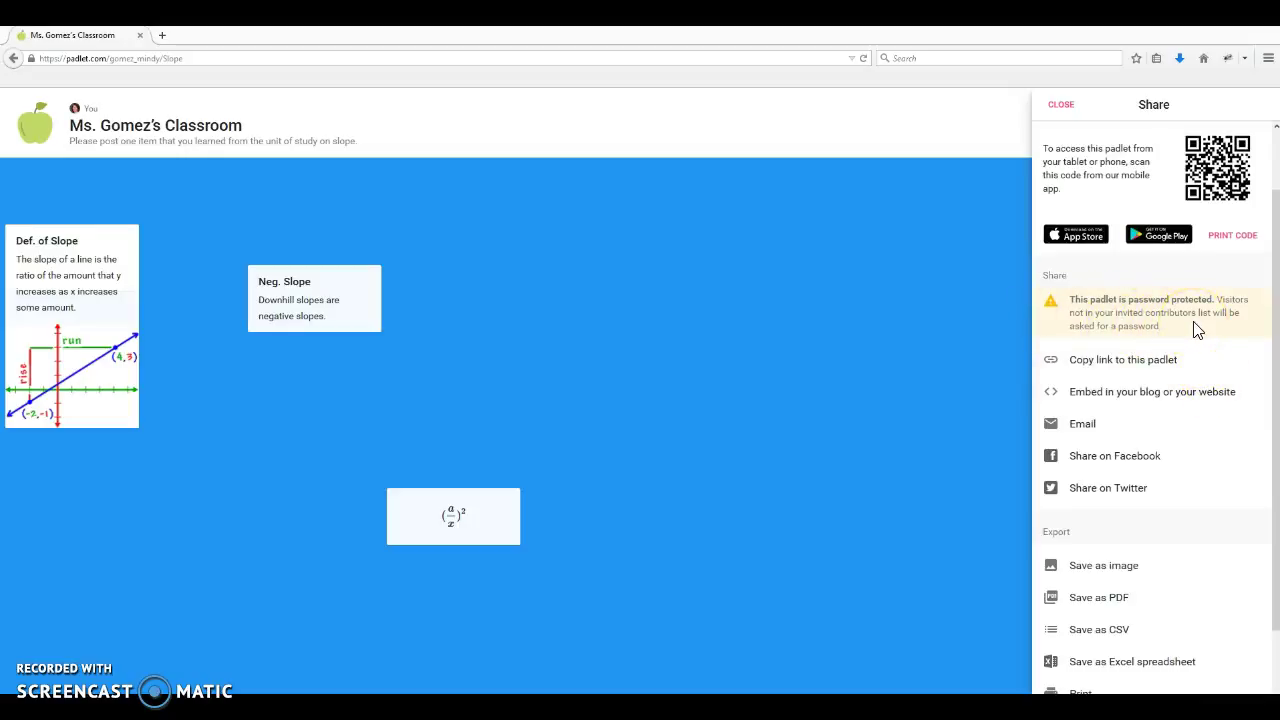
left_click(1089, 428)
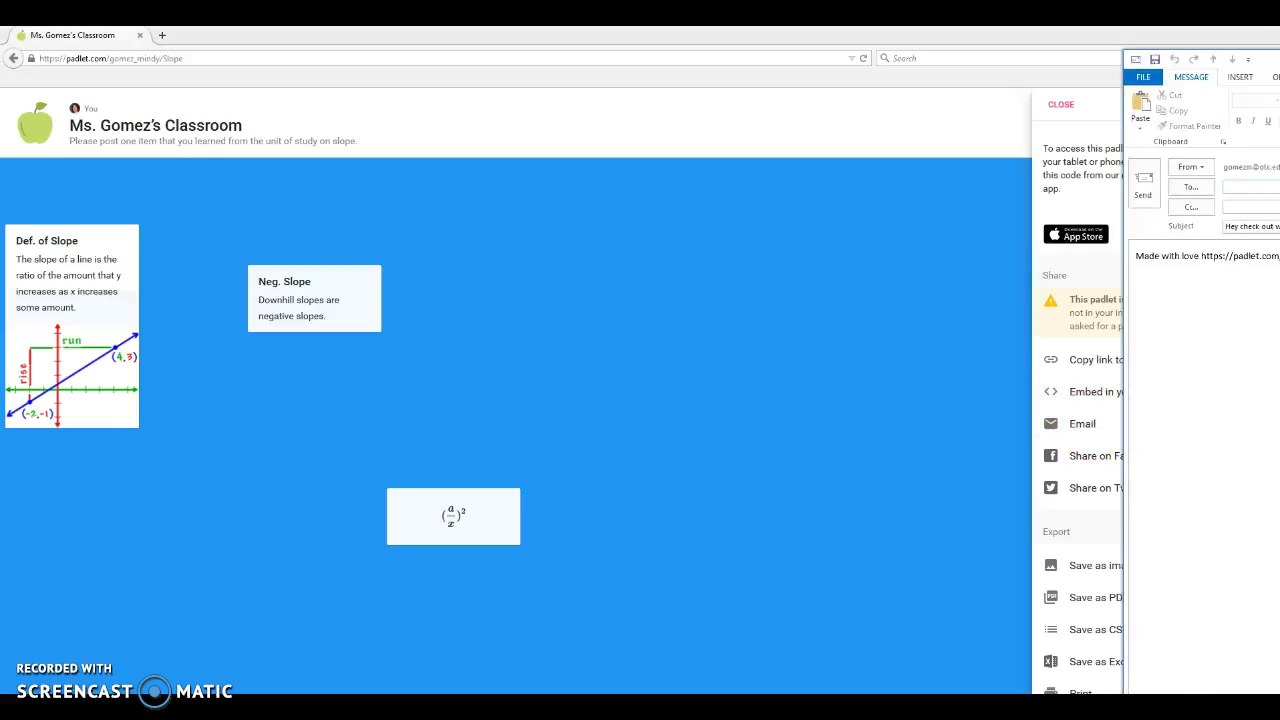
- Look over the Outlook draft with the board link, then close it without saving
left_click_drag(1150, 55, 543, 54)
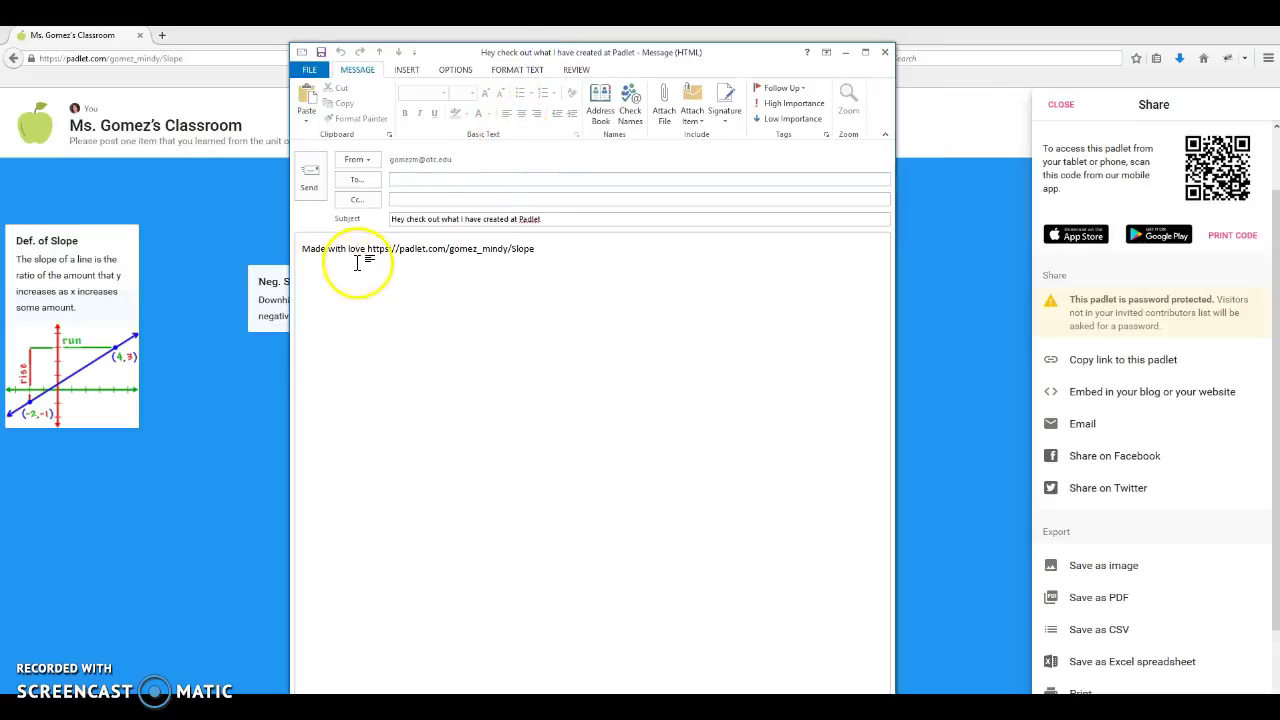
left_click_drag(367, 249, 263, 249)
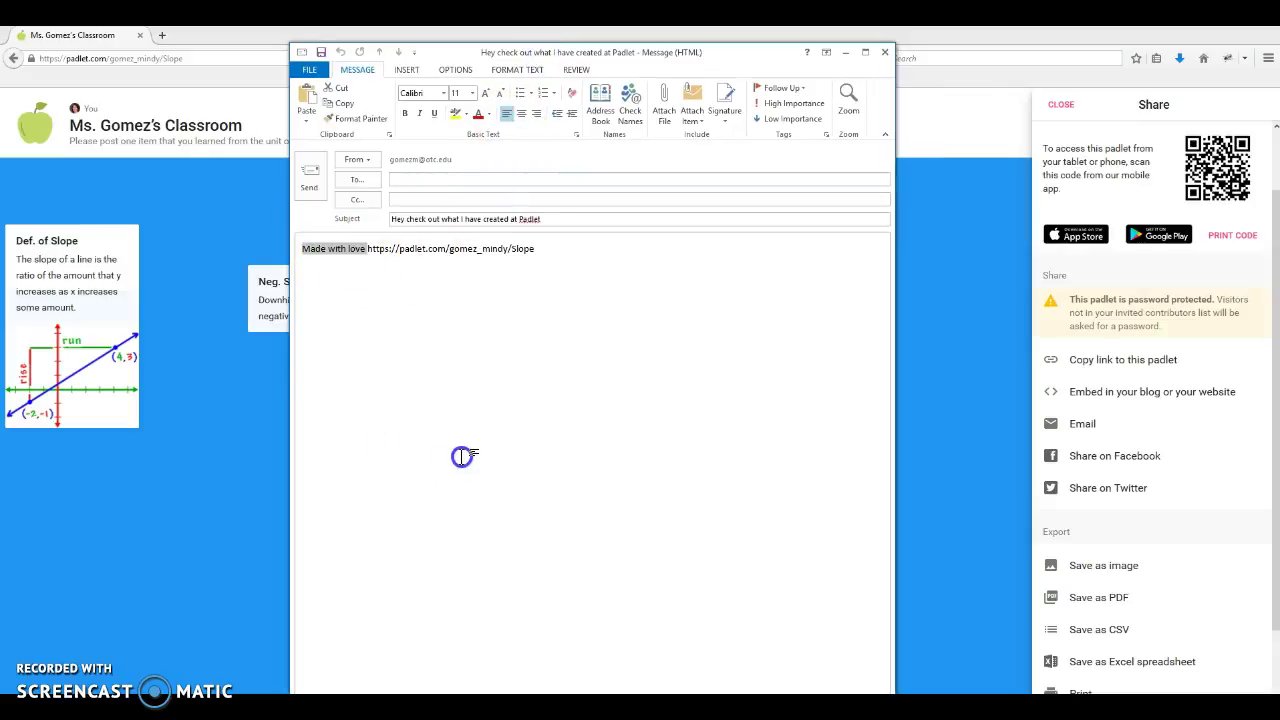
left_click(518, 381)
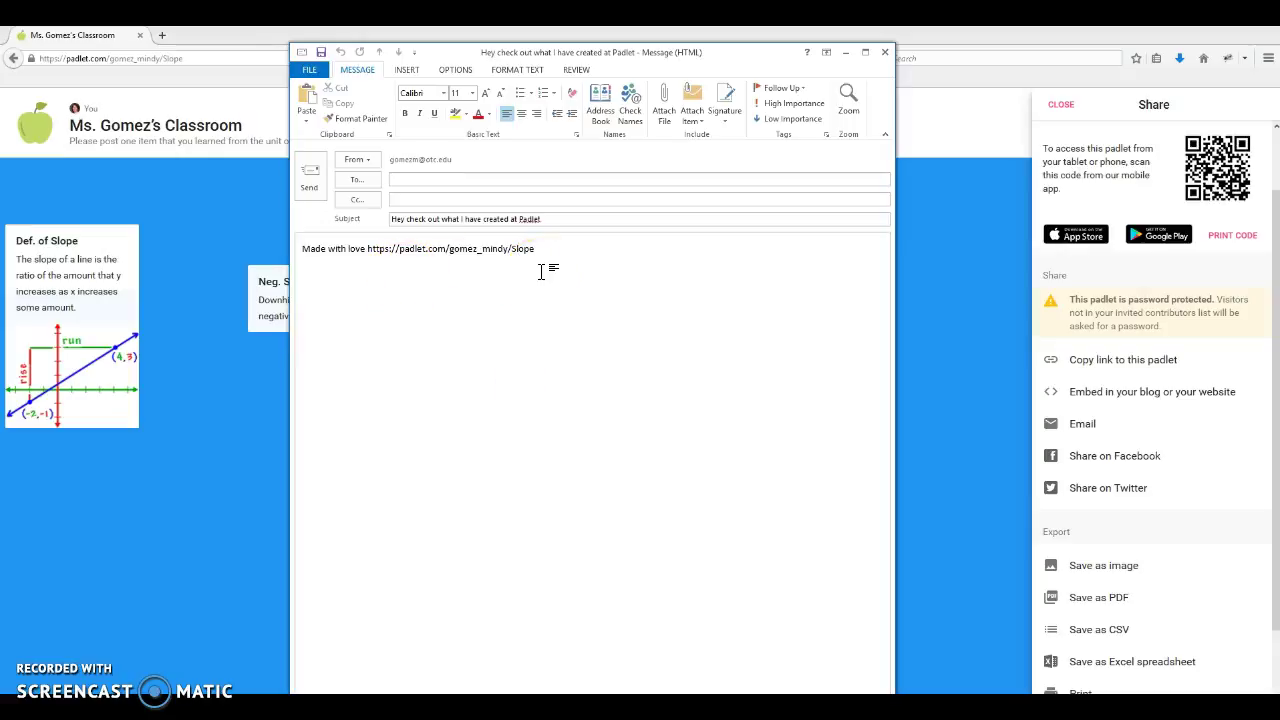
left_click(557, 251)
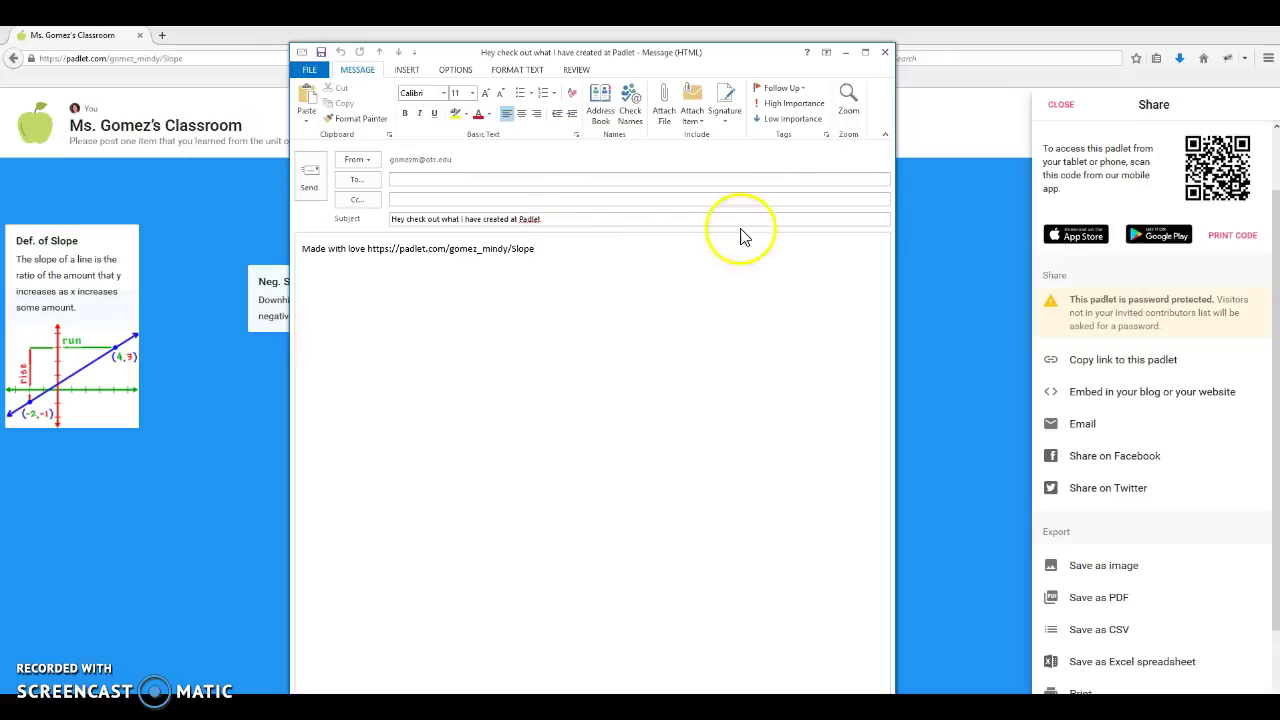
left_click(885, 52)
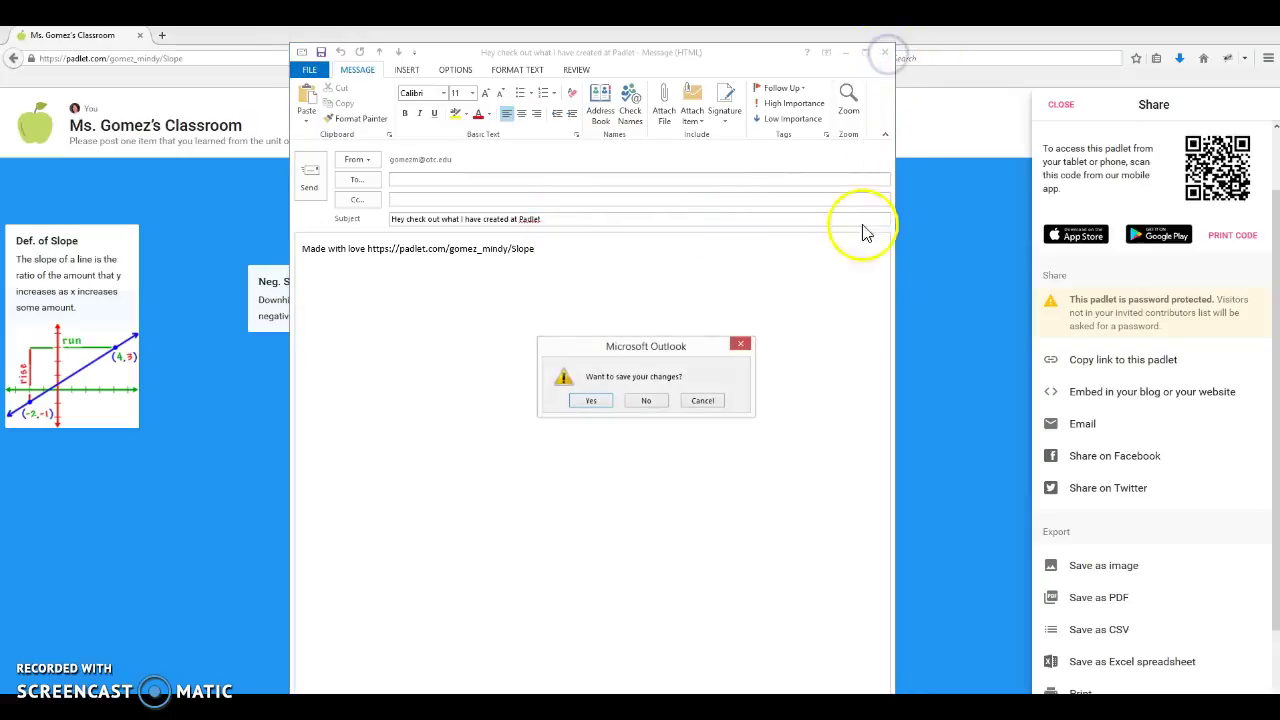
left_click(645, 398)
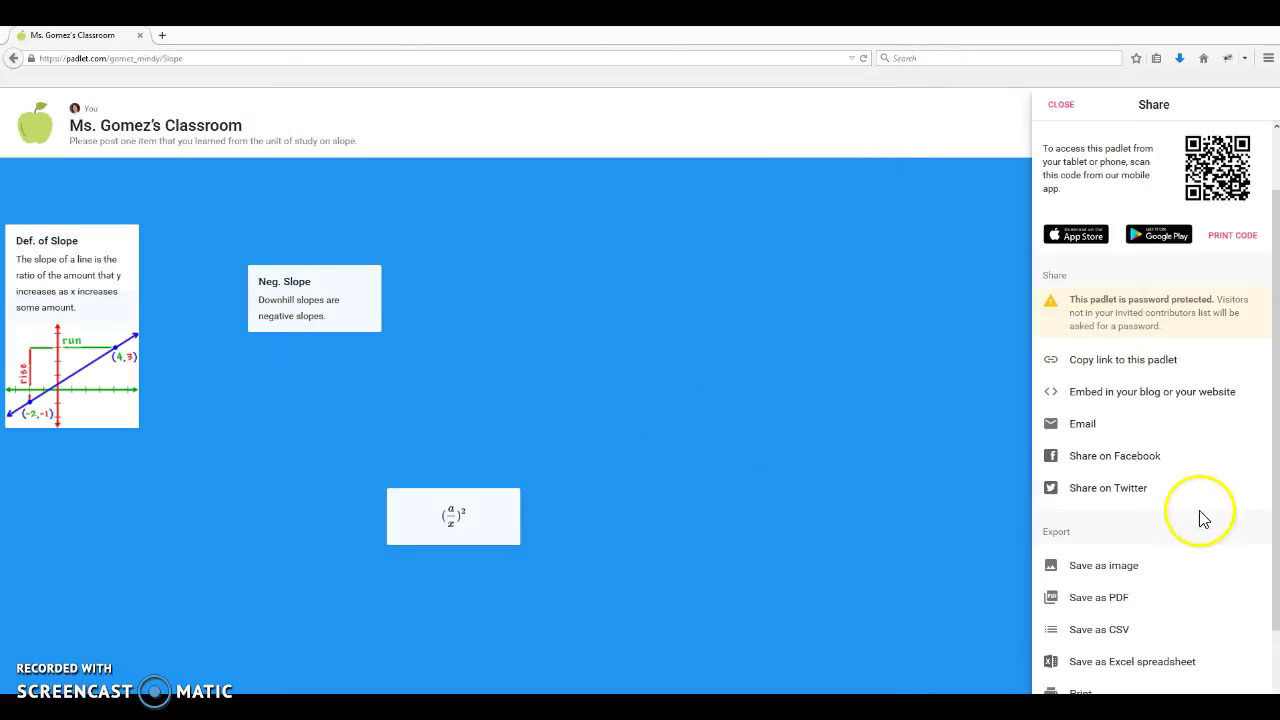
- View the board's embed code, browse the Export options, then close the Share panel
left_click(1158, 401)
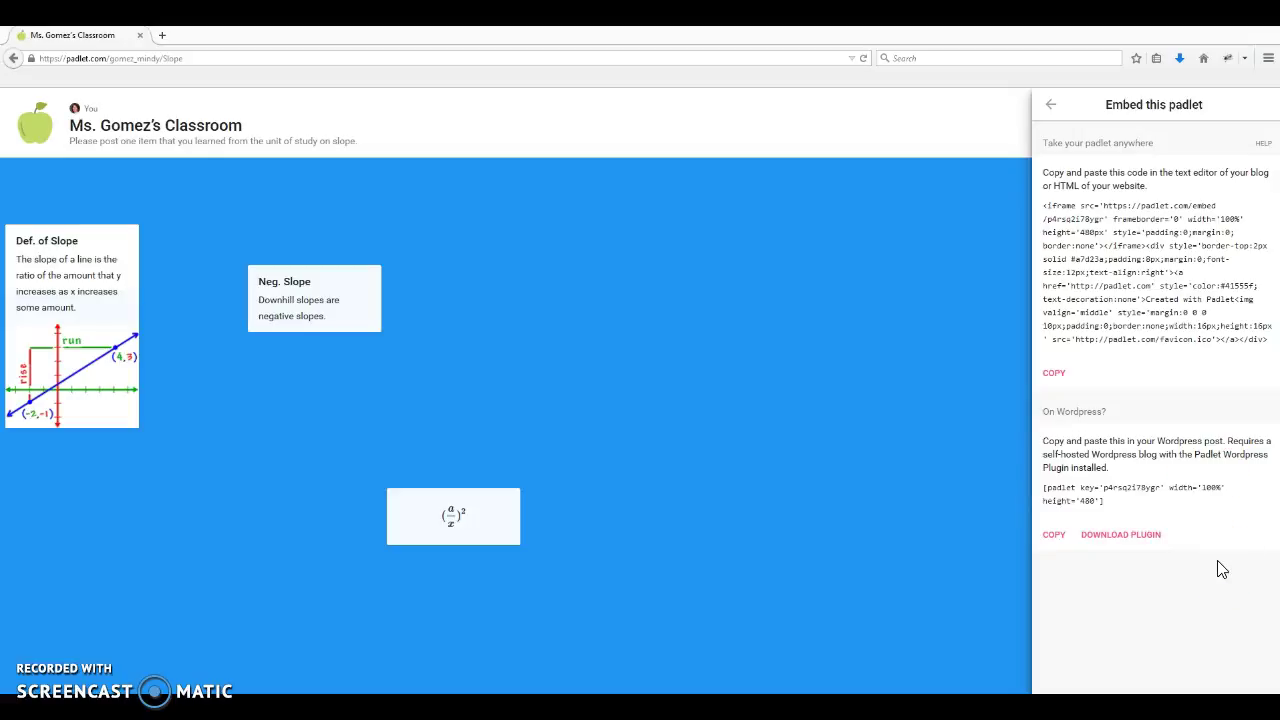
left_click(1049, 106)
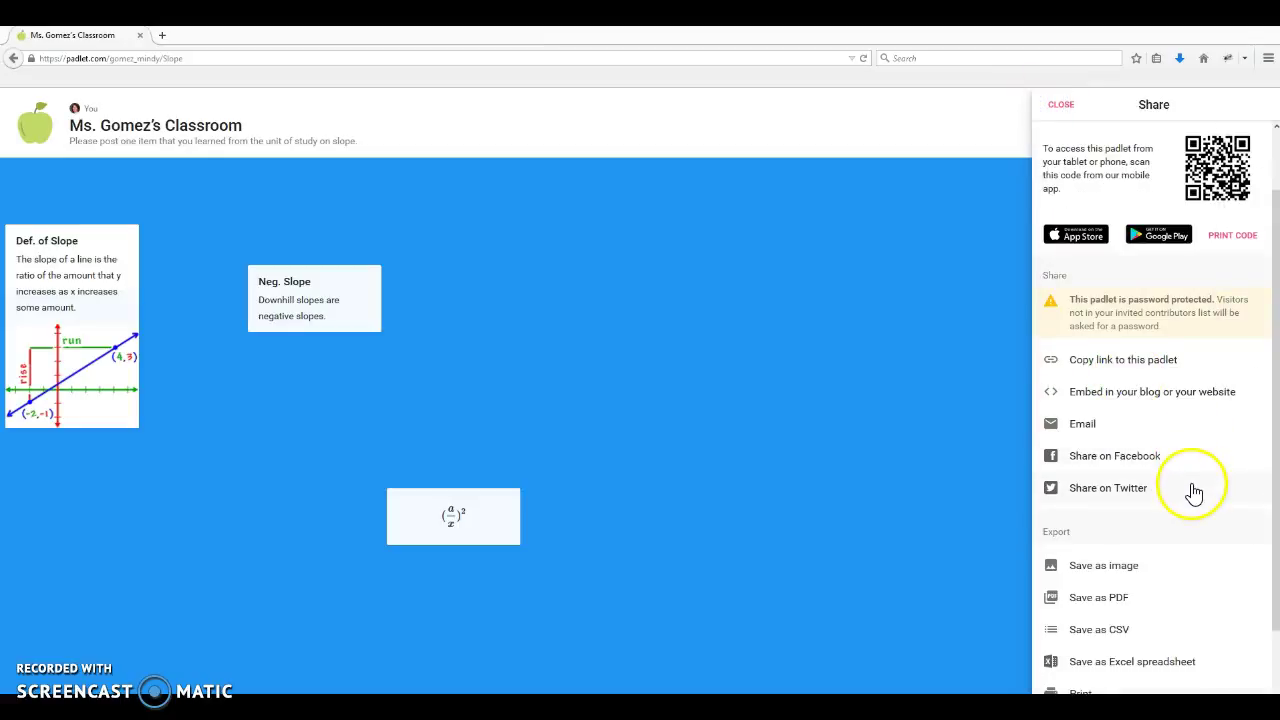
scroll(1193, 492, "down", 2)
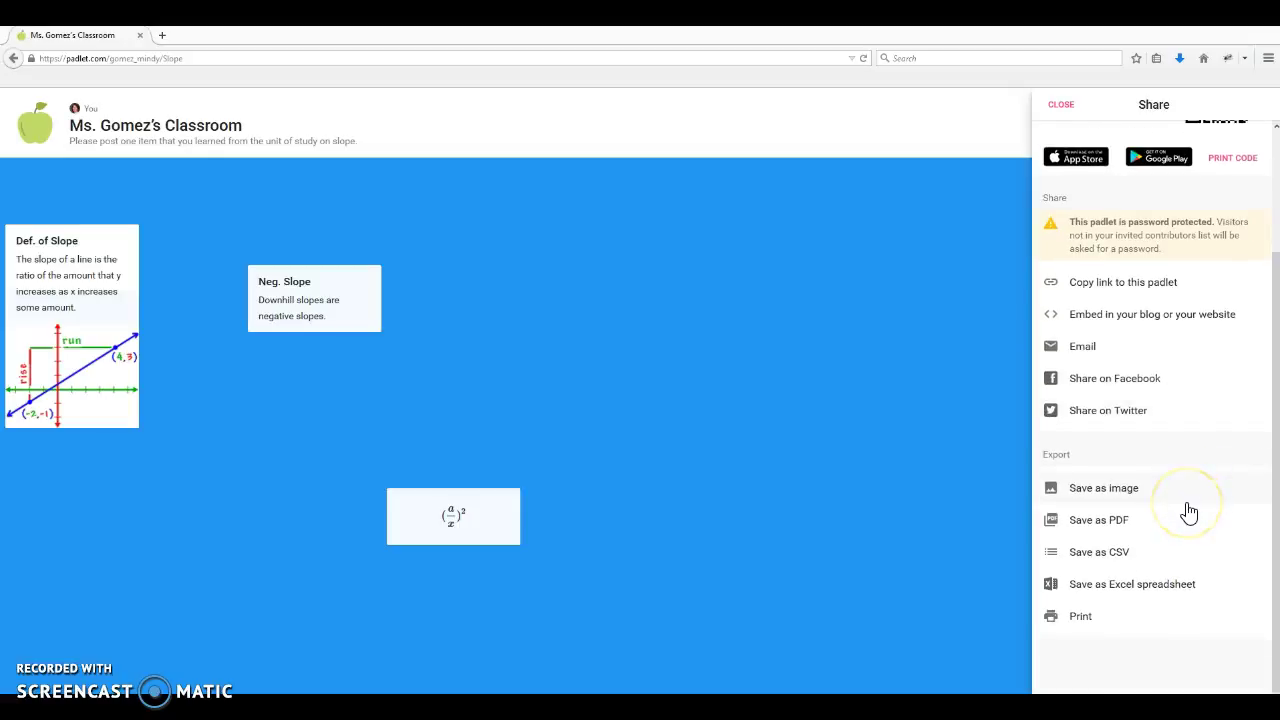
left_click(1207, 590)
left_click(1202, 628)
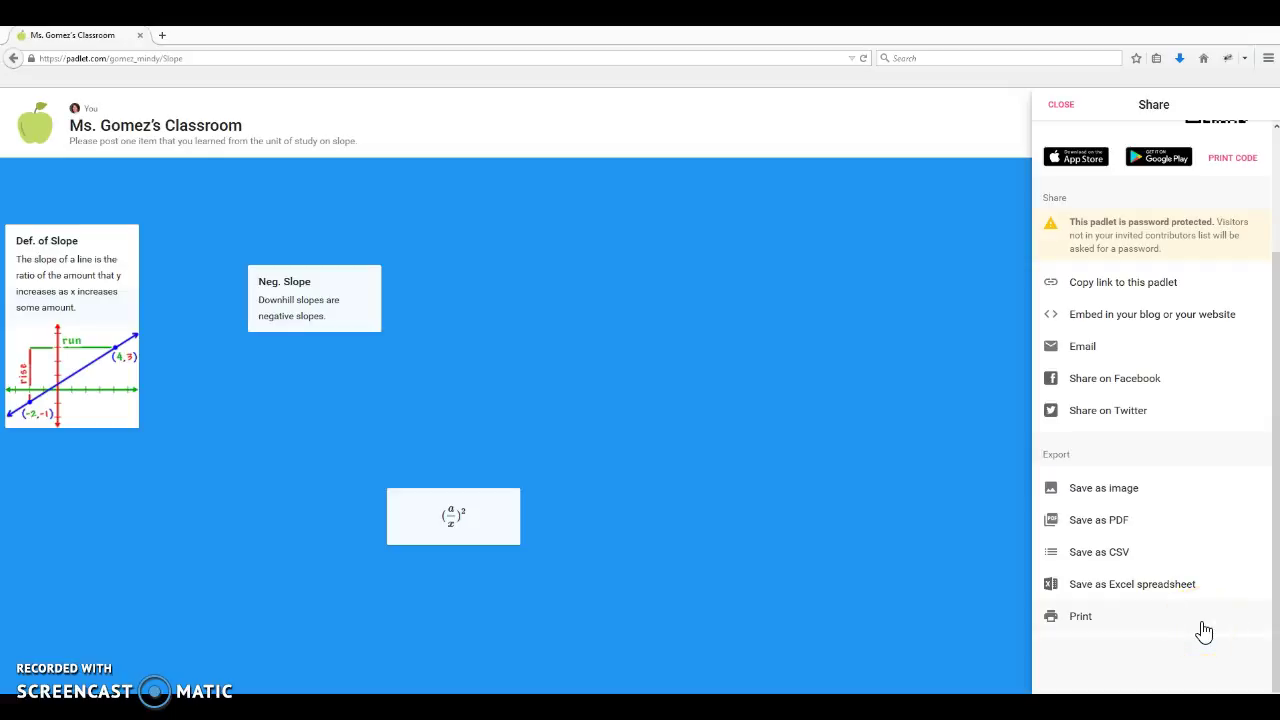
scroll(1205, 632, "up", 3)
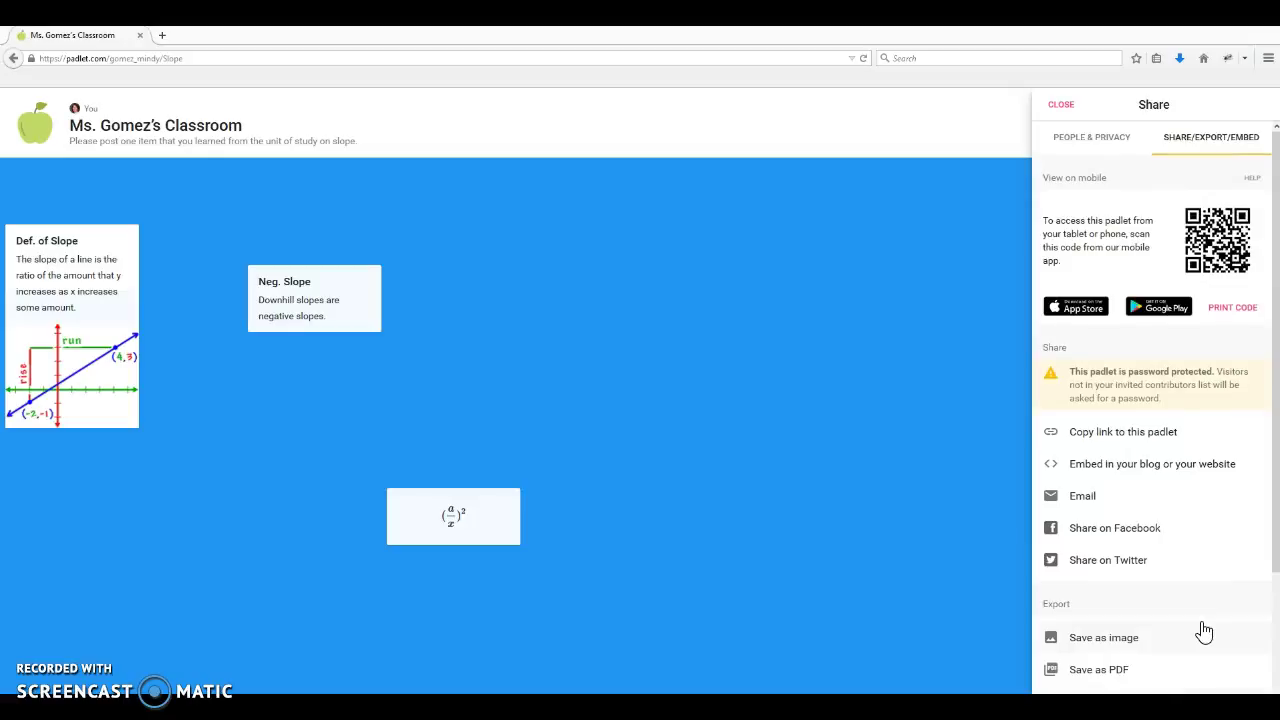
left_click(1000, 505)
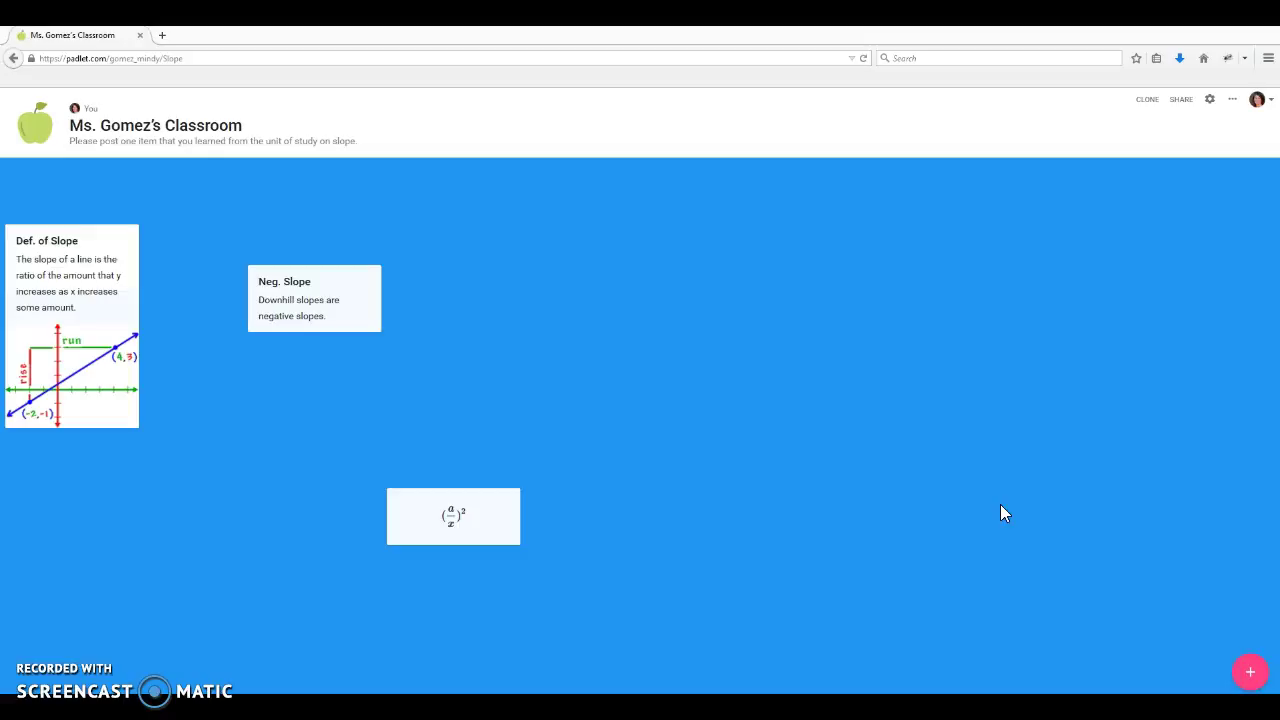